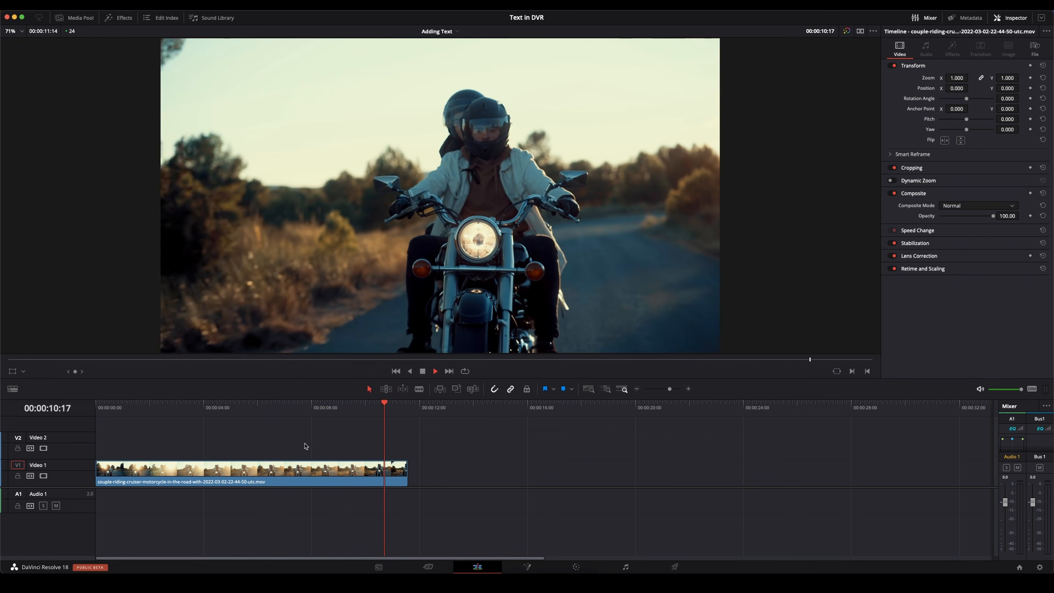
Return the playhead to the start and add the basic Text title on Video 2 above the beginning of the motorcycle clip
key("space")
left_click_drag(464, 558, 60, 561)
left_click_drag(119, 414, 61, 416)
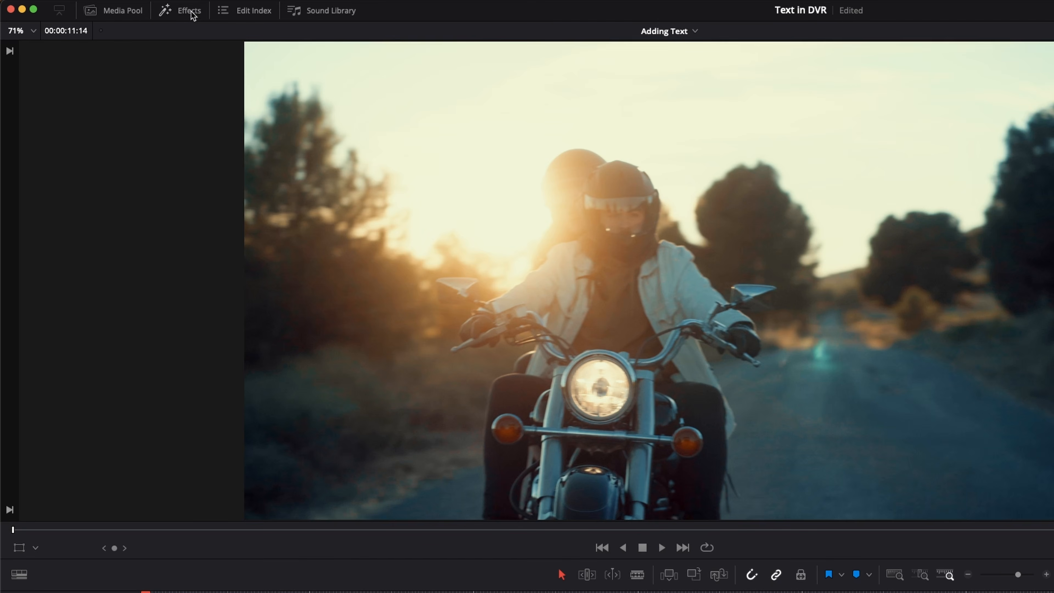
left_click(193, 13)
left_click(31, 48)
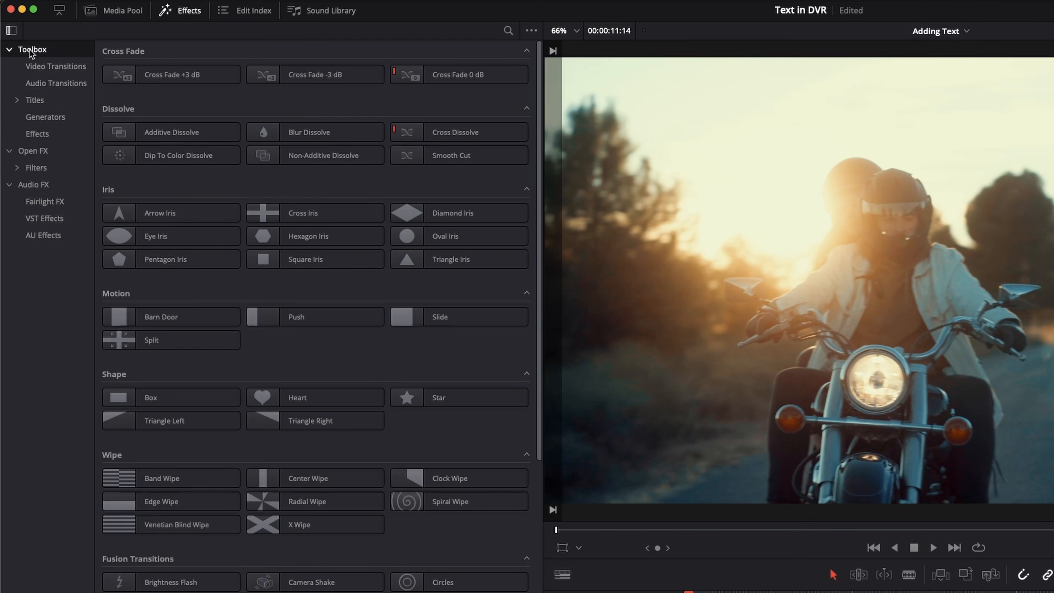
left_click(33, 101)
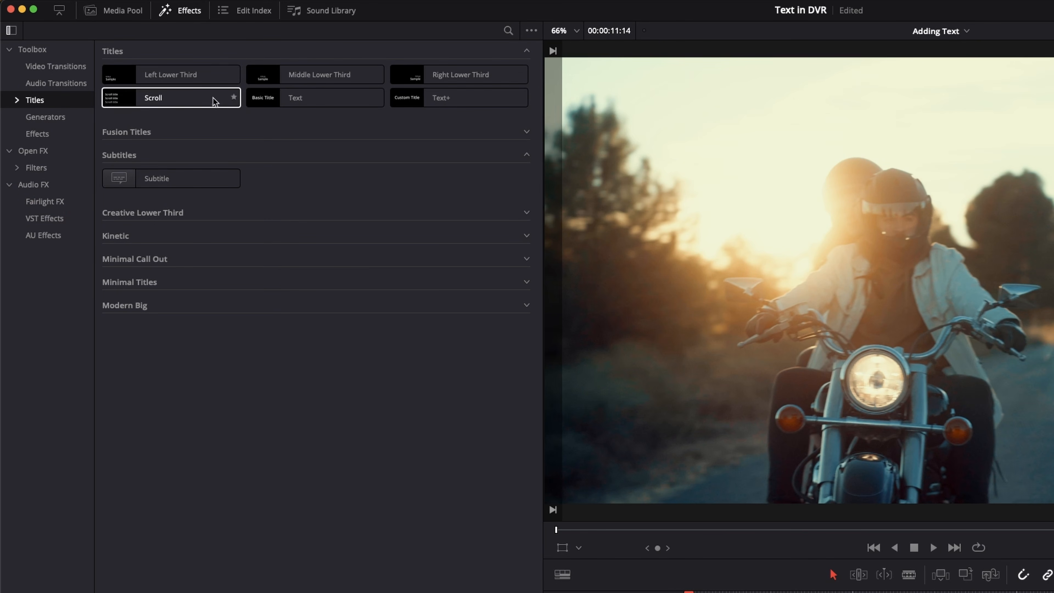
mouse_move(195, 79)
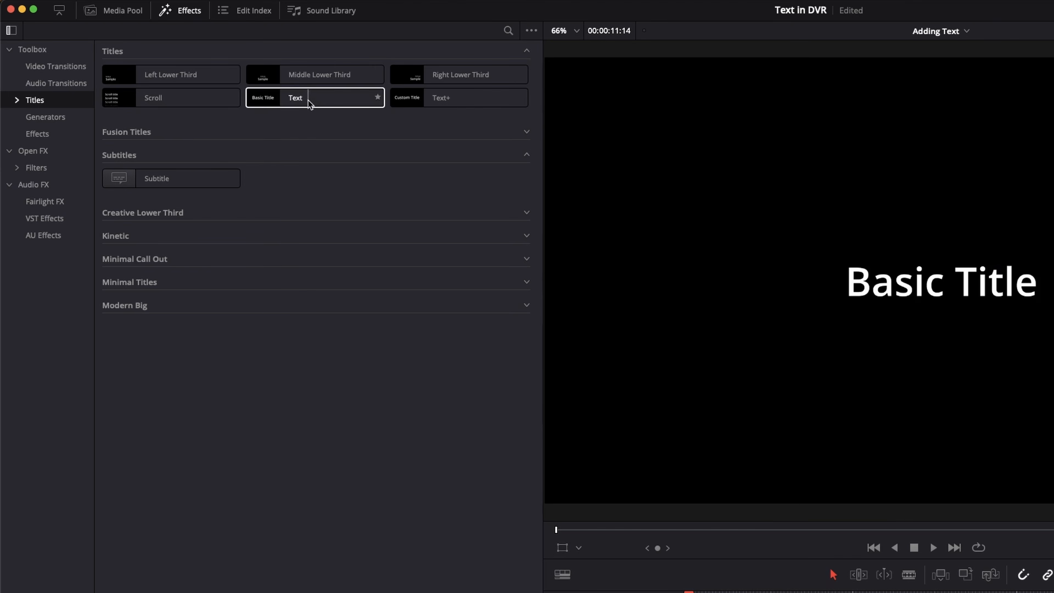
left_click_drag(311, 104, 789, 592)
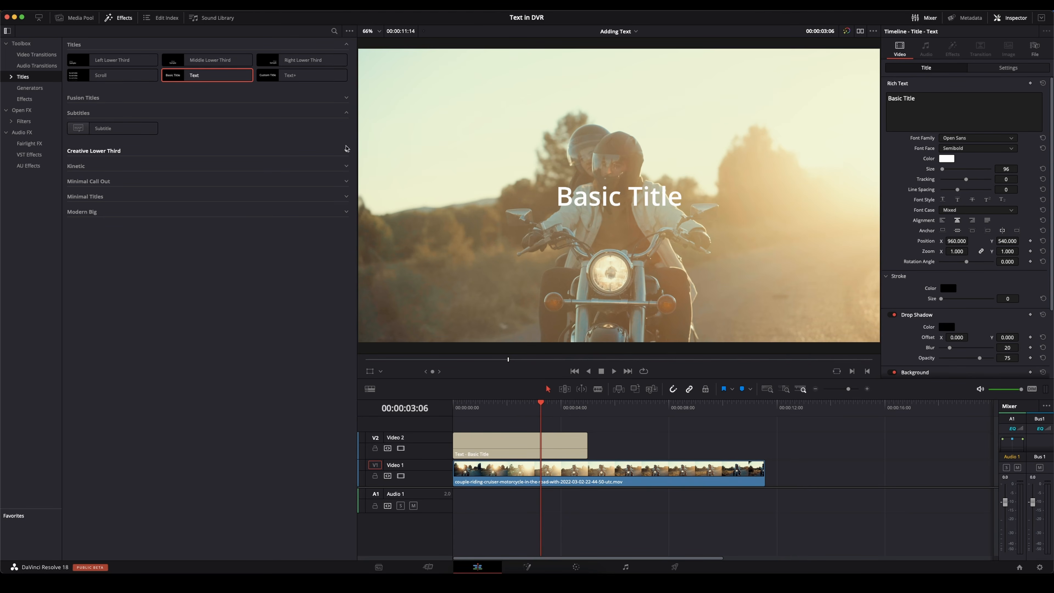
Add a Text+ title on Video 2 after the basic title and select it with the playhead at 00:00:06:18
left_click_drag(305, 76, 593, 446)
left_click(636, 411)
left_click(653, 443)
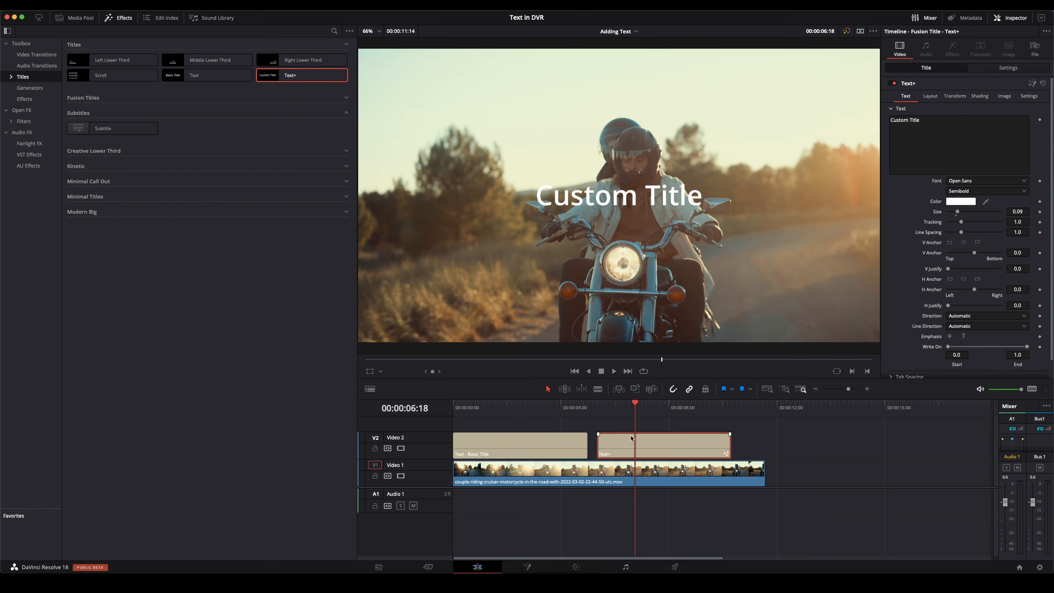
Select the basic Text title with the playhead at 00:00:01:21 and replace its text with MOTORCYCLE
left_click(510, 415)
left_click_drag(509, 408, 503, 431)
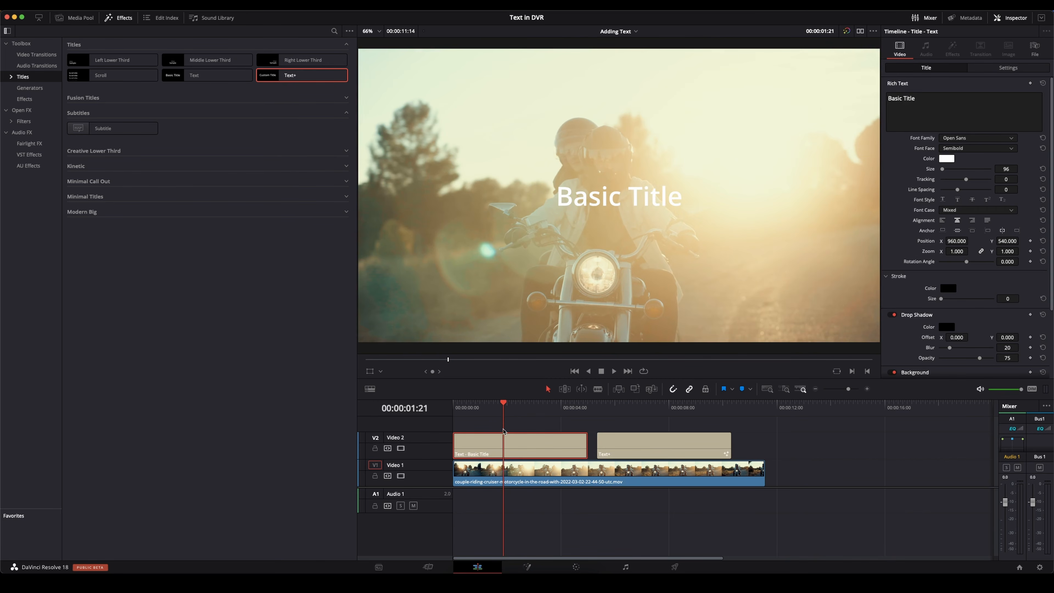
double_click(935, 102)
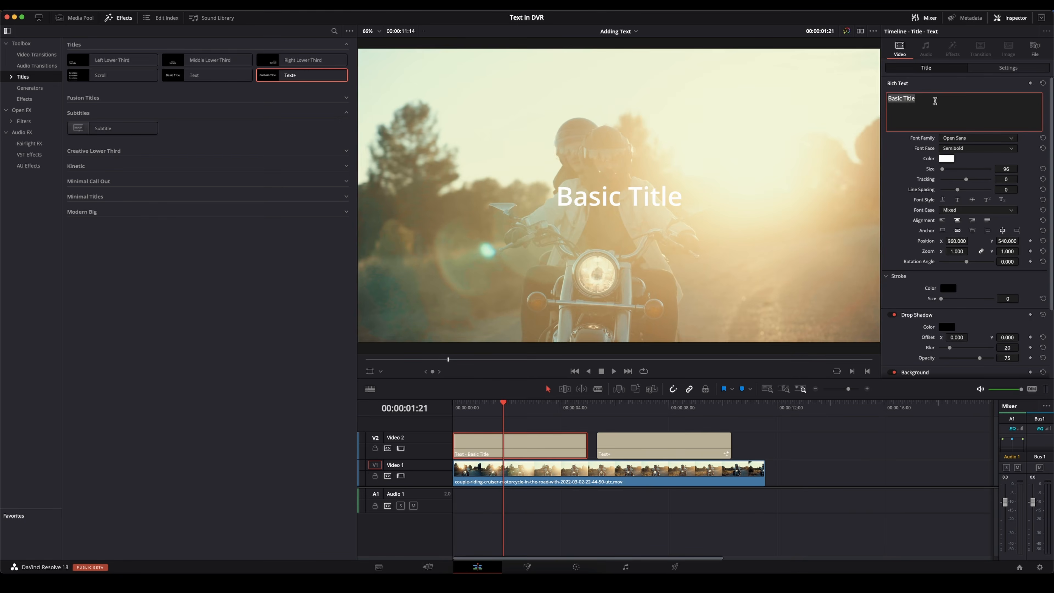
type("MOTORCYCLE")
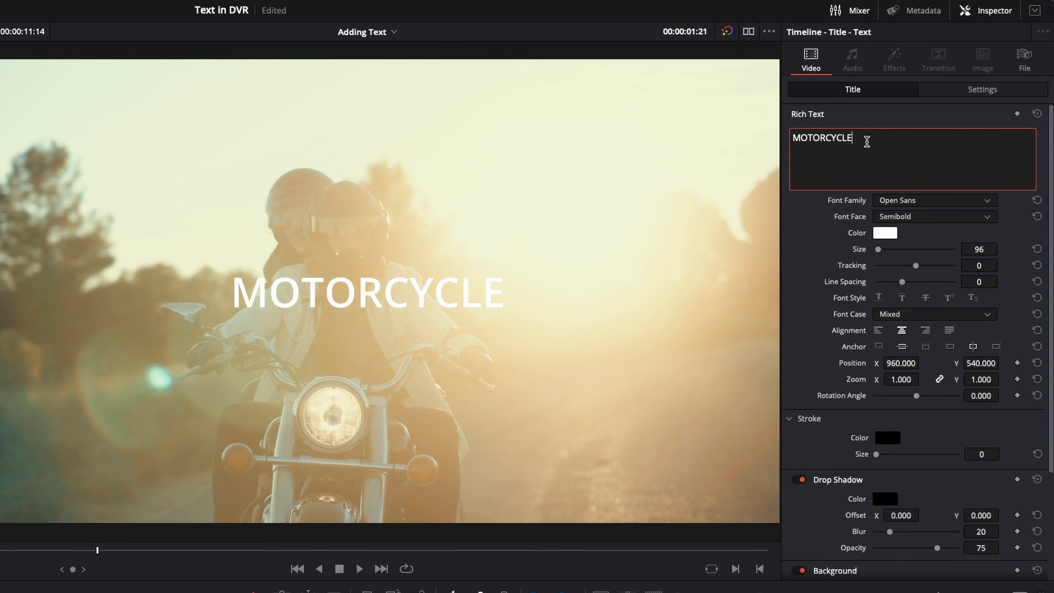
Format the MOTORCYCLE text in Roc Grotesk, Condensed Heavy, at size 306
double_click(867, 142)
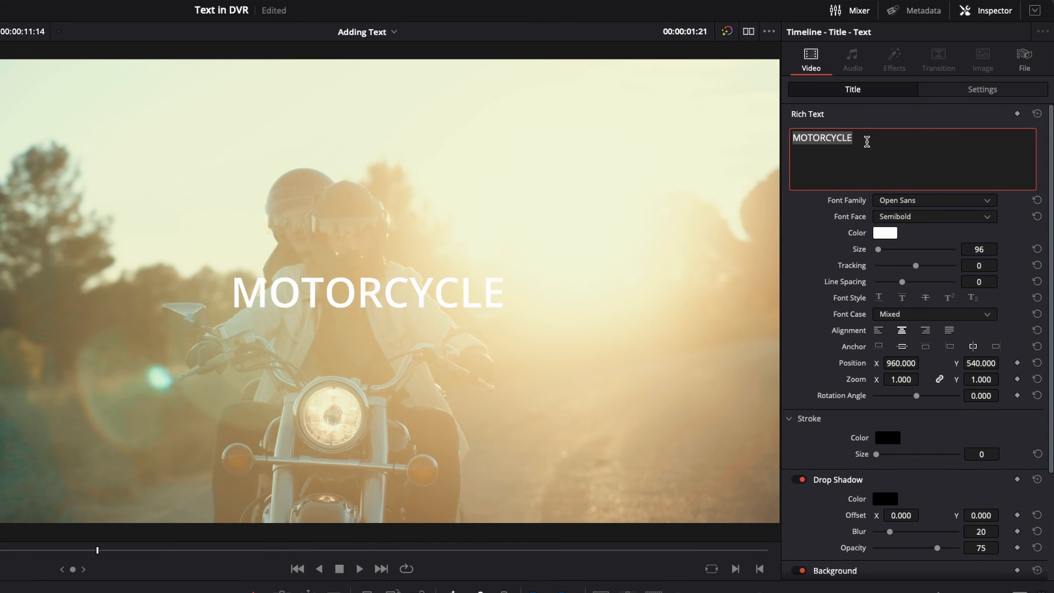
left_click(918, 203)
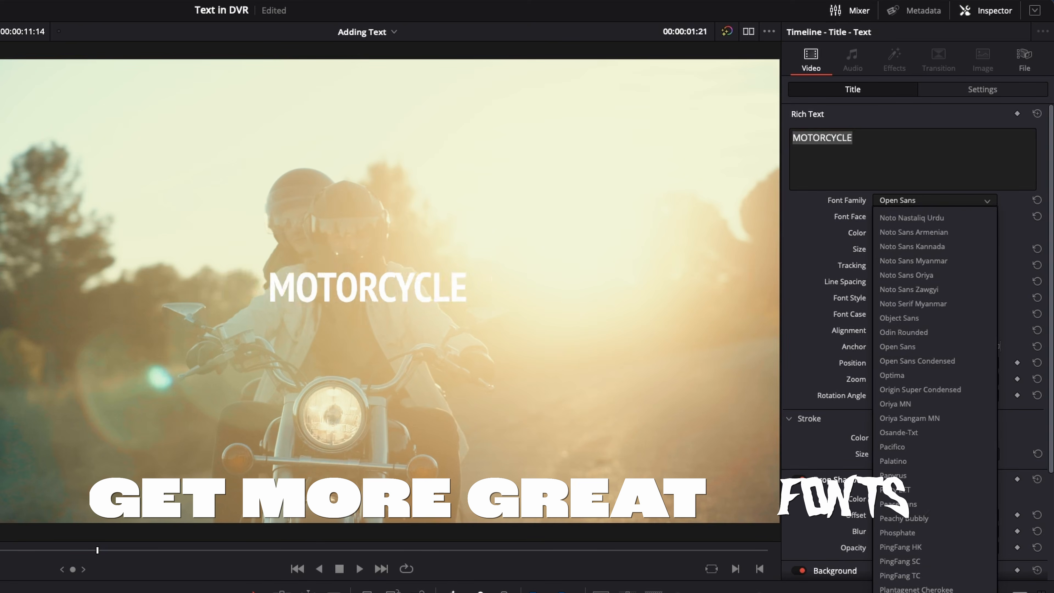
left_click(909, 592)
left_click(940, 218)
left_click(927, 248)
left_click_drag(883, 250, 883, 250)
Change the MOTORCYCLE text colour to orange
left_click(881, 235)
left_click_drag(770, 279, 794, 289)
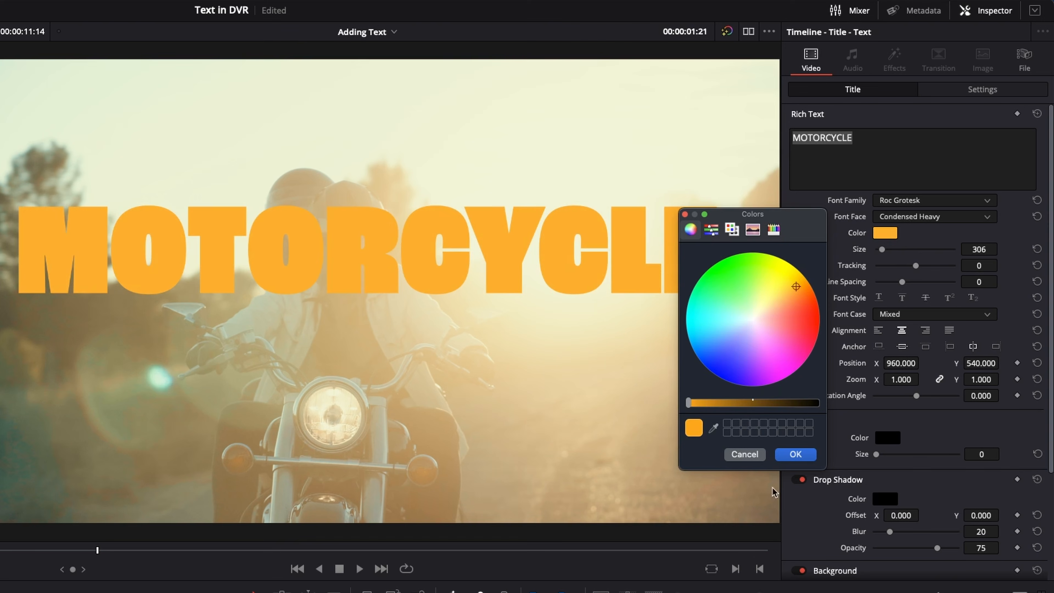
left_click(796, 454)
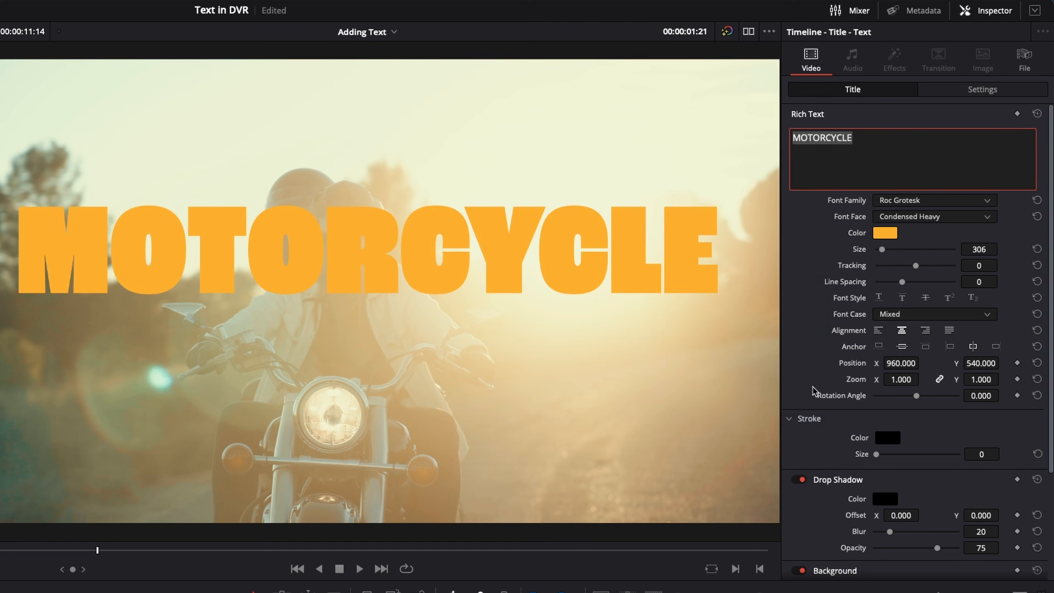
Give the MOTORCYCLE text a white stroke of size 7 and set its tracking to 4
left_click(887, 437)
left_click_drag(817, 403, 675, 404)
left_click(787, 455)
mouse_move(876, 454)
left_mouse_down()
mouse_move(925, 449)
mouse_move(914, 437)
left_mouse_up()
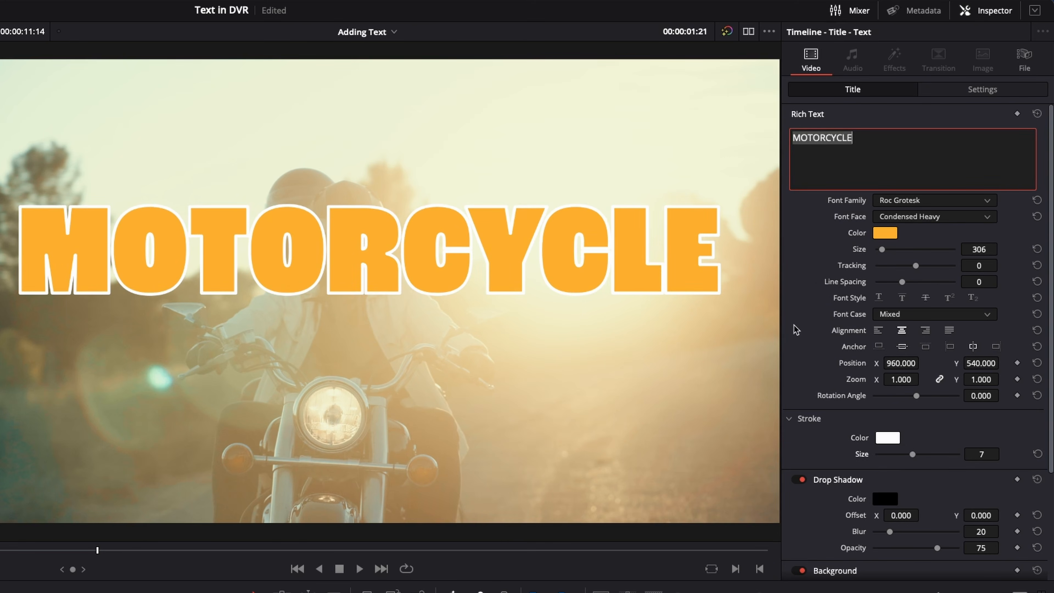
left_click_drag(916, 266, 918, 265)
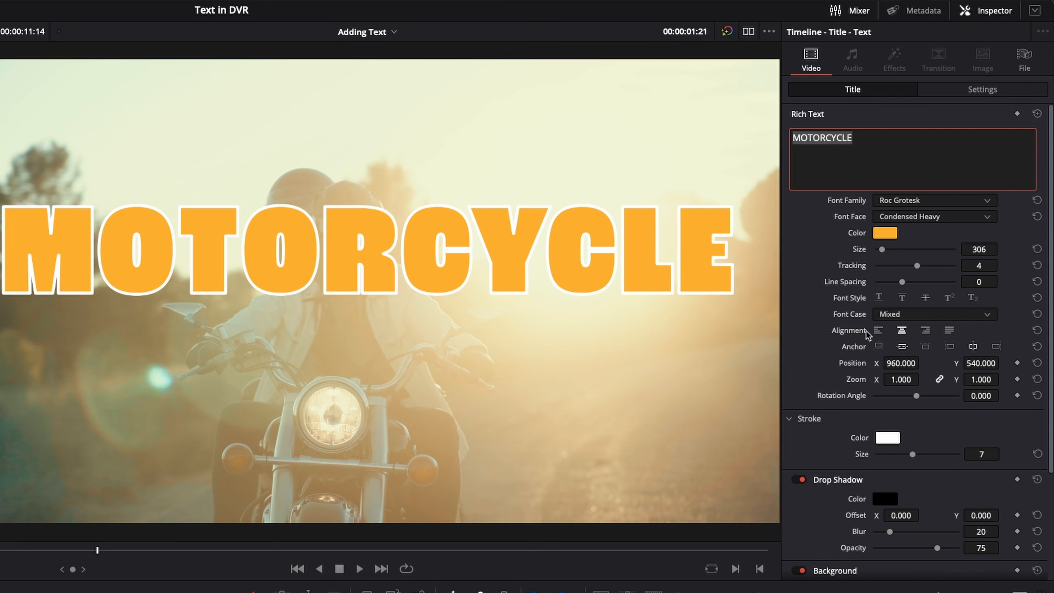
Add a title background with outline width 8, width 0.794, height 0.310, corner radius 0.221 and center Y 90
scroll(867, 335, "down", 5)
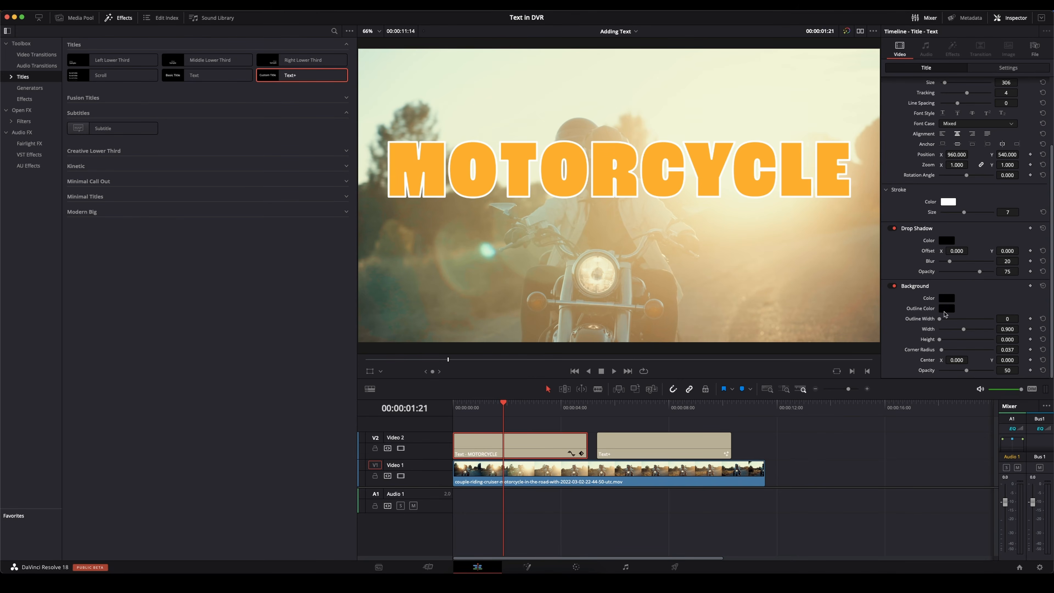
mouse_move(964, 329)
left_mouse_down()
mouse_move(974, 330)
mouse_move(948, 340)
left_mouse_up()
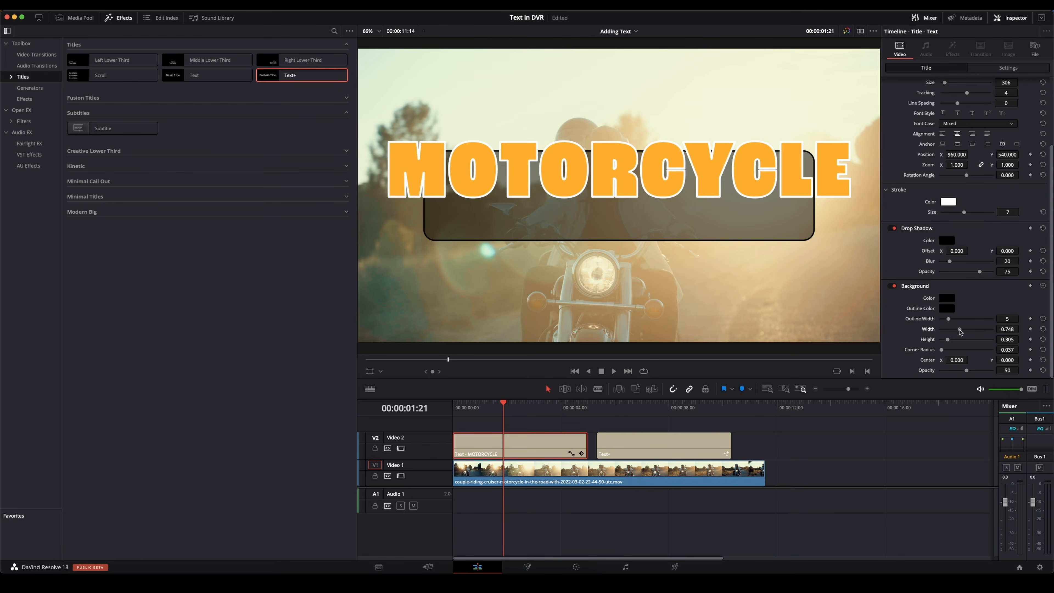
left_click_drag(992, 360, 996, 357)
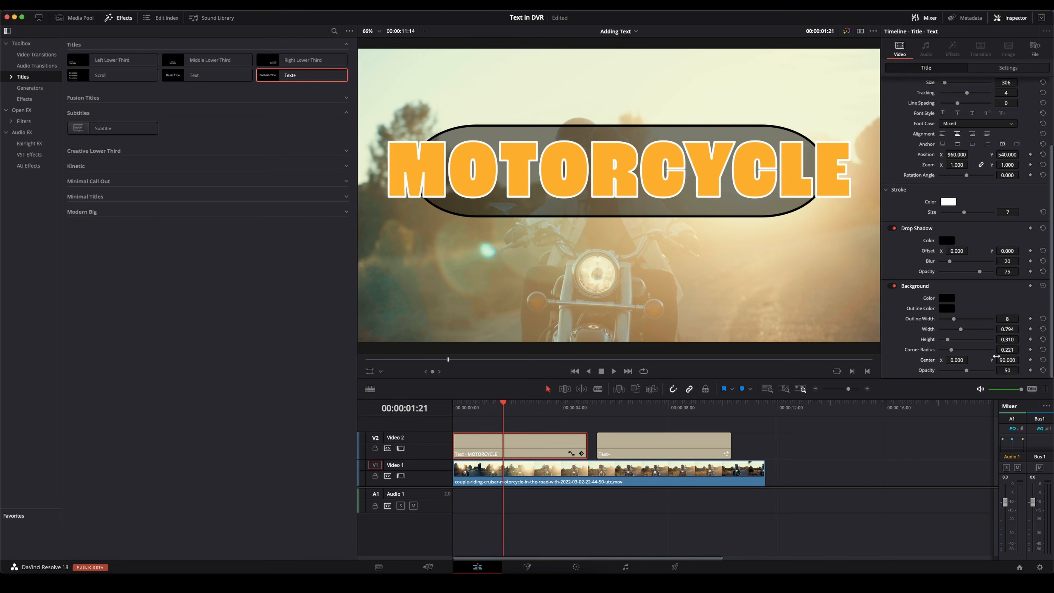
Colour the title's background blue and its outline white
left_click(947, 302)
left_click_drag(870, 228, 885, 230)
left_click(889, 298)
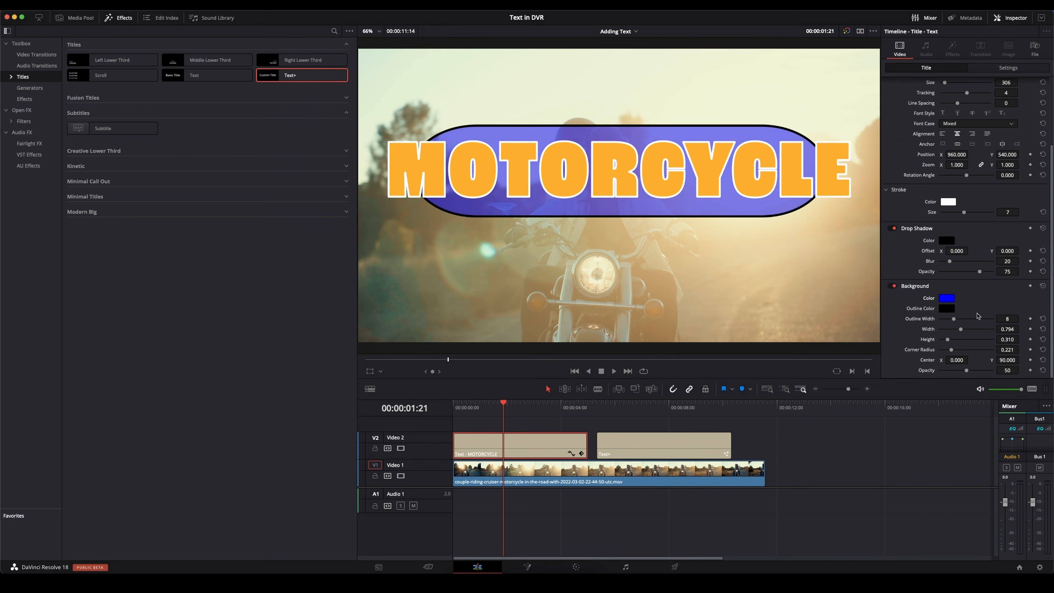
left_click(946, 308)
left_click(824, 156)
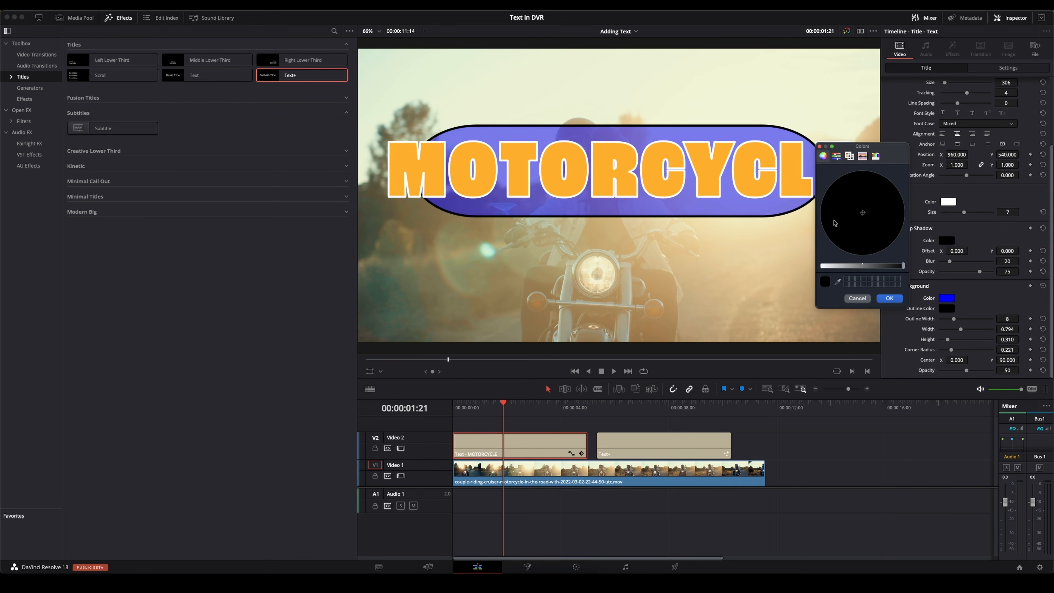
left_click_drag(846, 268, 794, 279)
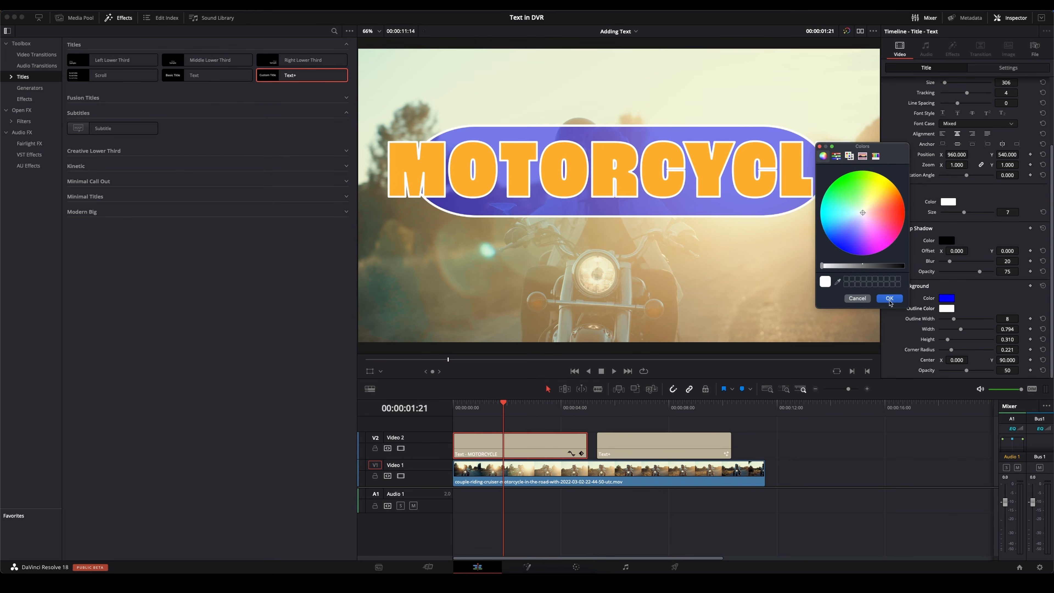
left_click(890, 299)
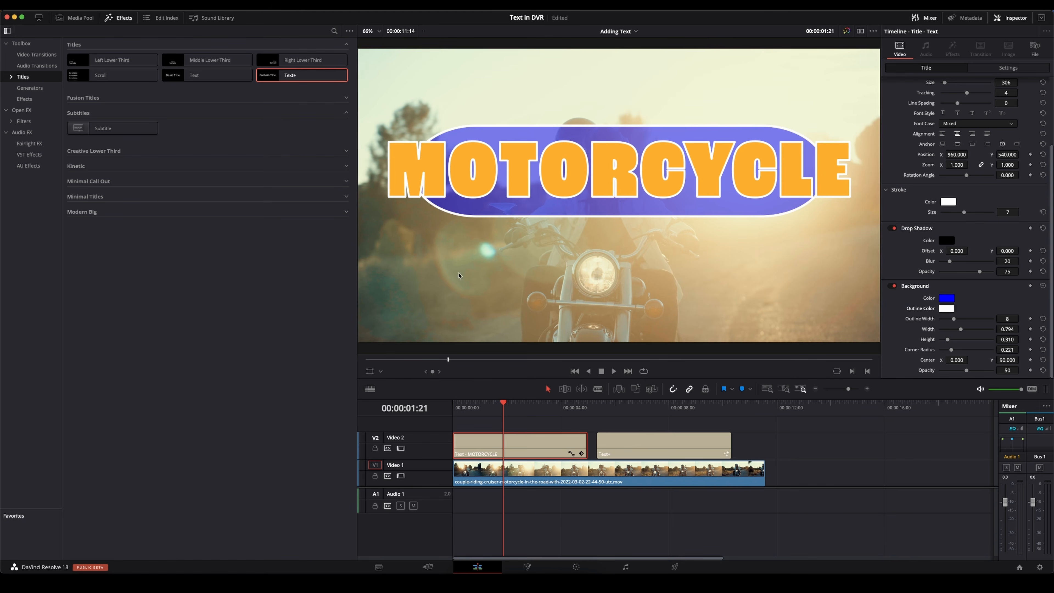
Hide the effects library and add a position keyframe to the MOTORCYCLE title at 00:00:00:00
left_click(116, 20)
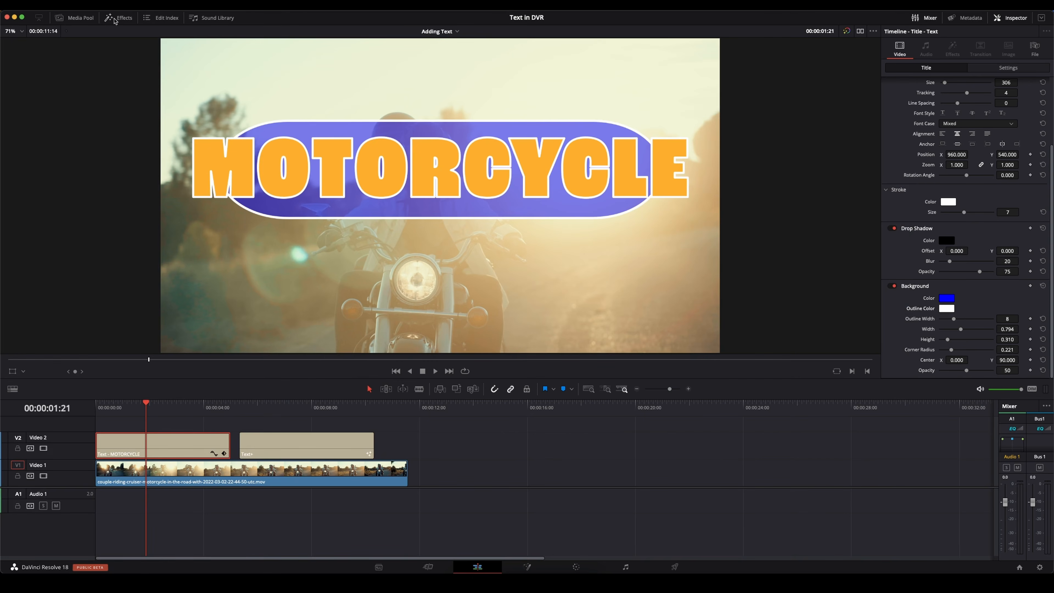
left_click_drag(160, 416, 175, 416)
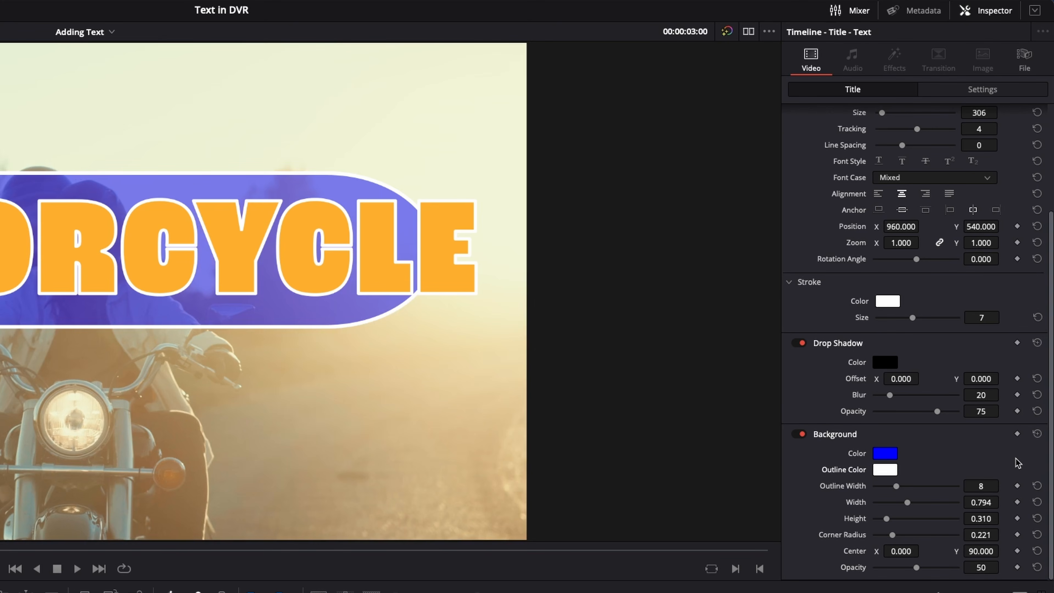
scroll(1018, 462, "up", 5)
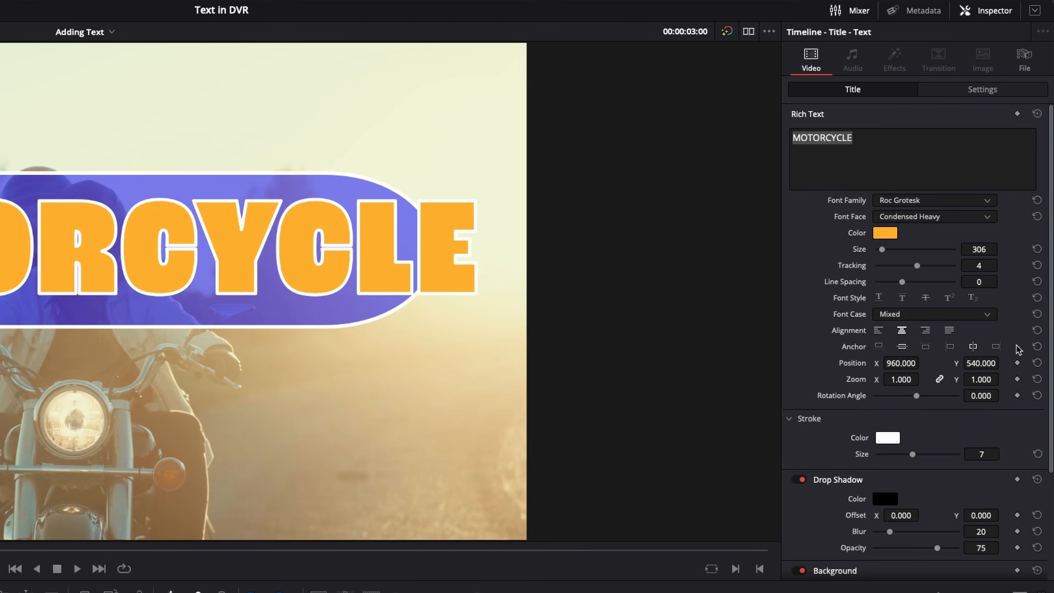
scroll(1019, 349, "down", 3)
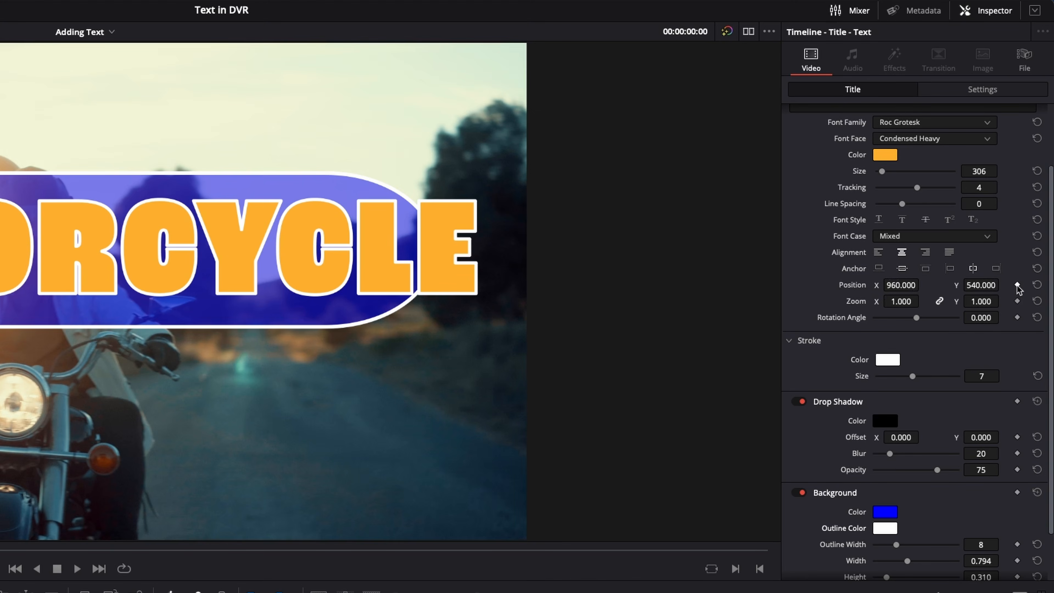
left_click(1017, 285)
Keyframe the MOTORCYCLE title's Y position at 244 near the clip's end, at 00:00:04:14
left_click(225, 404)
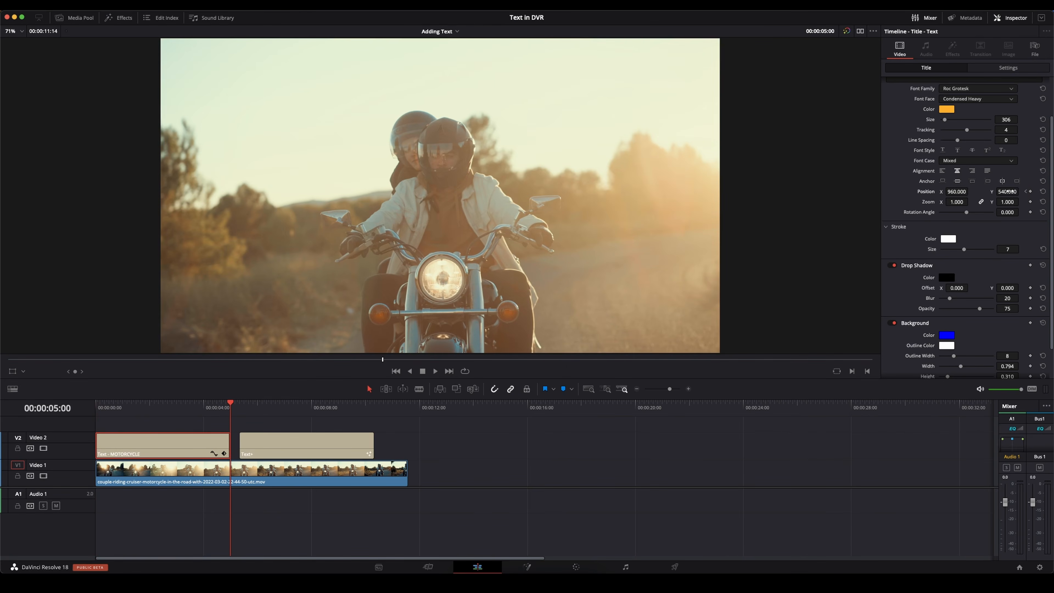
left_click_drag(230, 409, 221, 405)
left_click_drag(1007, 191, 885, 191)
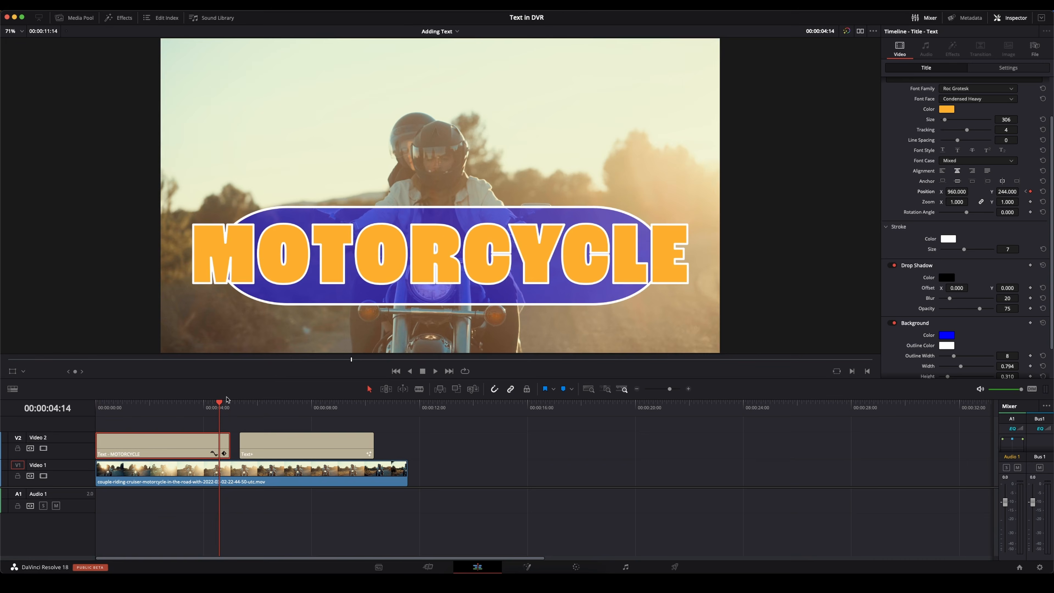
Play the timeline from the start to check the title's position animation
key("Home")
key("space")
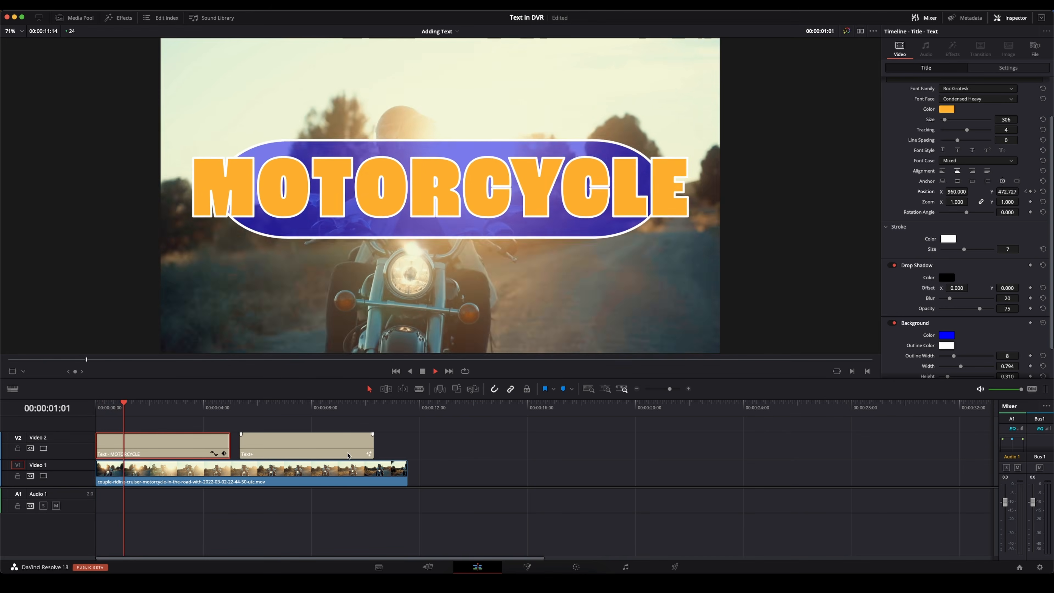
key("space")
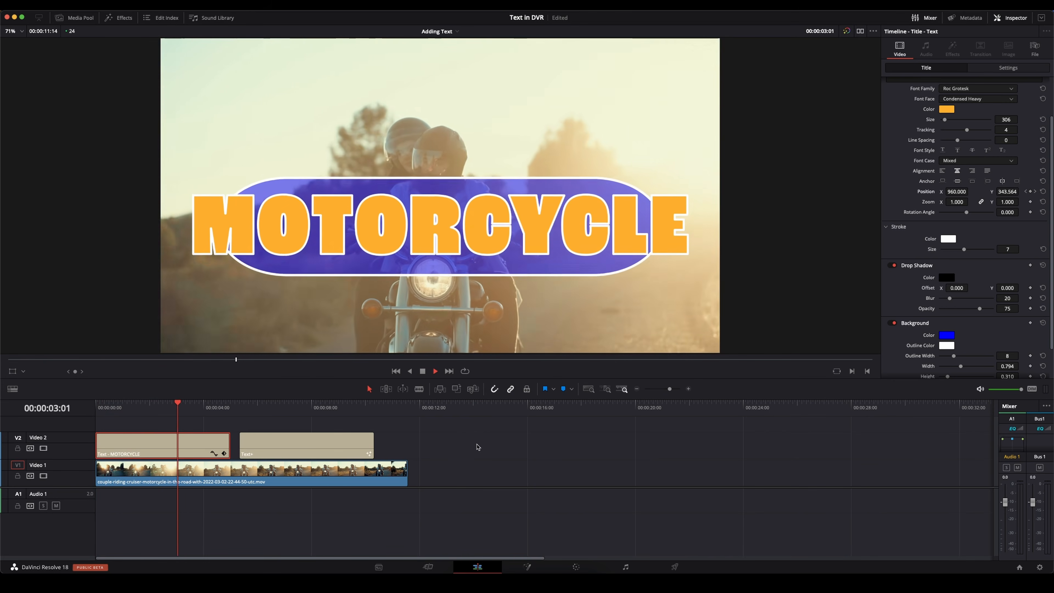
In the viewer, move the MOTORCYCLE title up to about Y 540, scale it to about 0.893 and rotate it slightly counterclockwise
left_click_drag(393, 224, 391, 153)
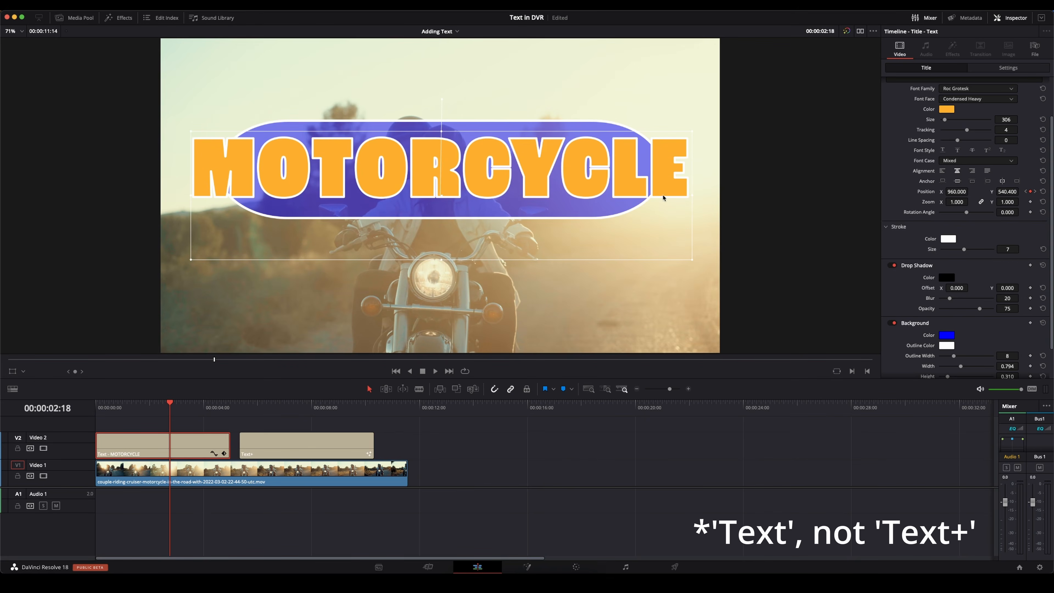
left_click_drag(691, 263, 670, 253)
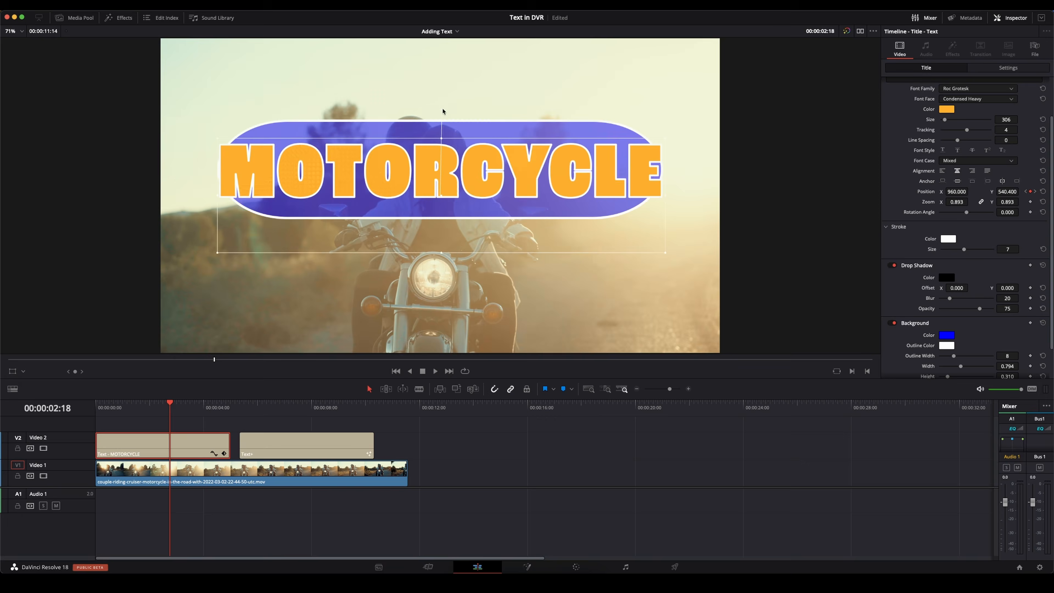
left_click_drag(442, 111, 416, 97)
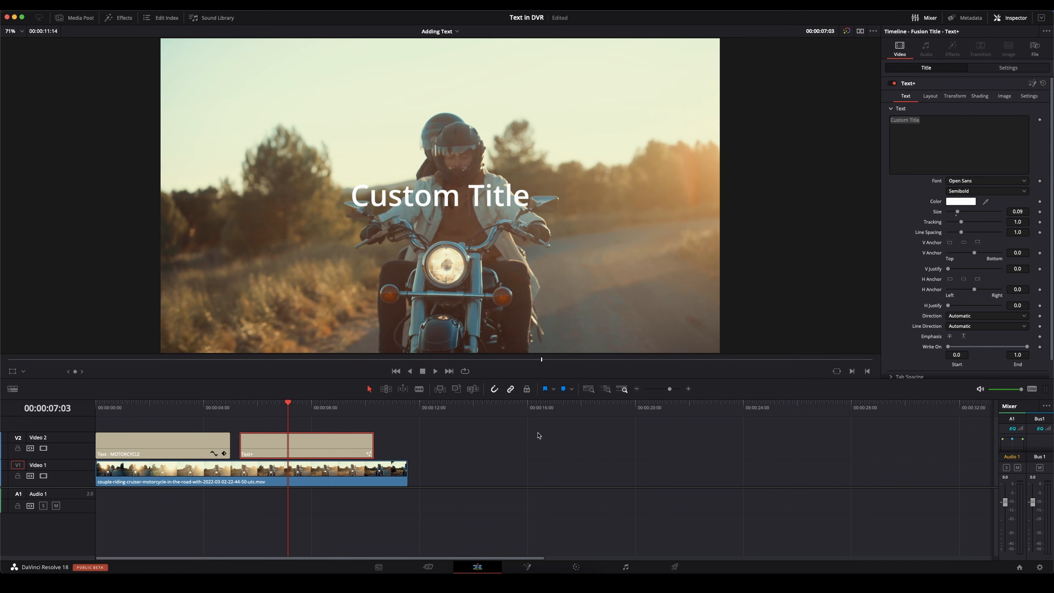
Replace the Text+ title's default text with MOTORCYCLE
left_click(927, 150)
type("MOTORCYC")
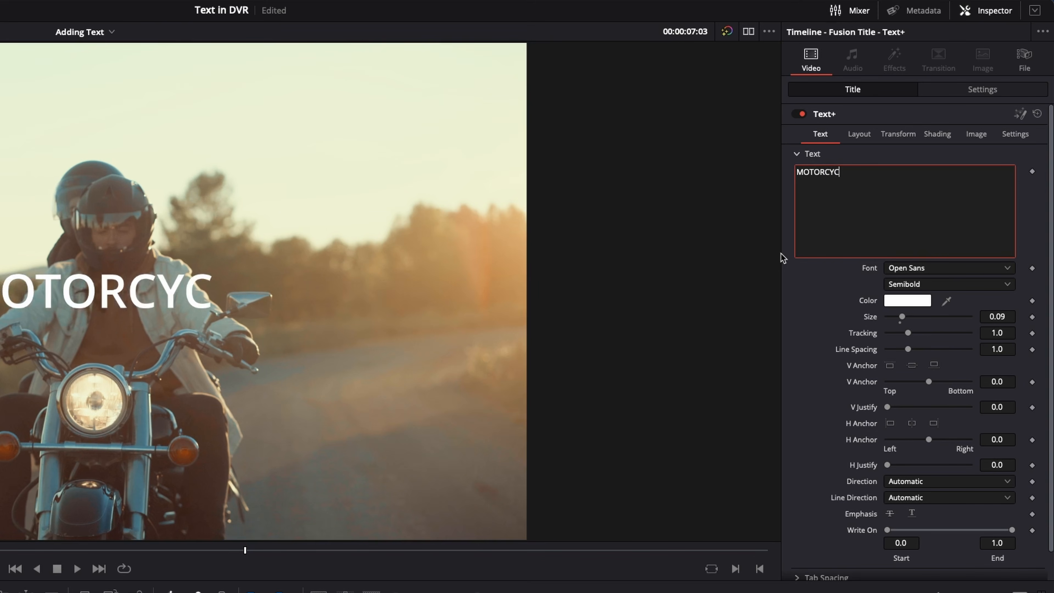
type("LE")
Set the Text+ title's font to Roc Grotesk Wide Heavy at size 0.1102 and compare its controls with the Text title's
left_click(930, 268)
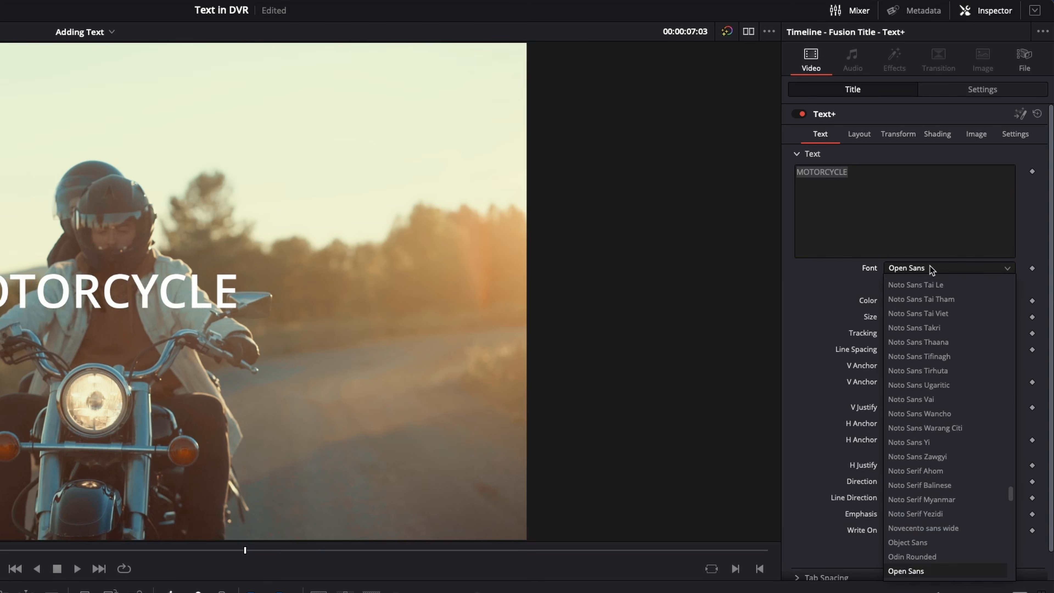
key("m")
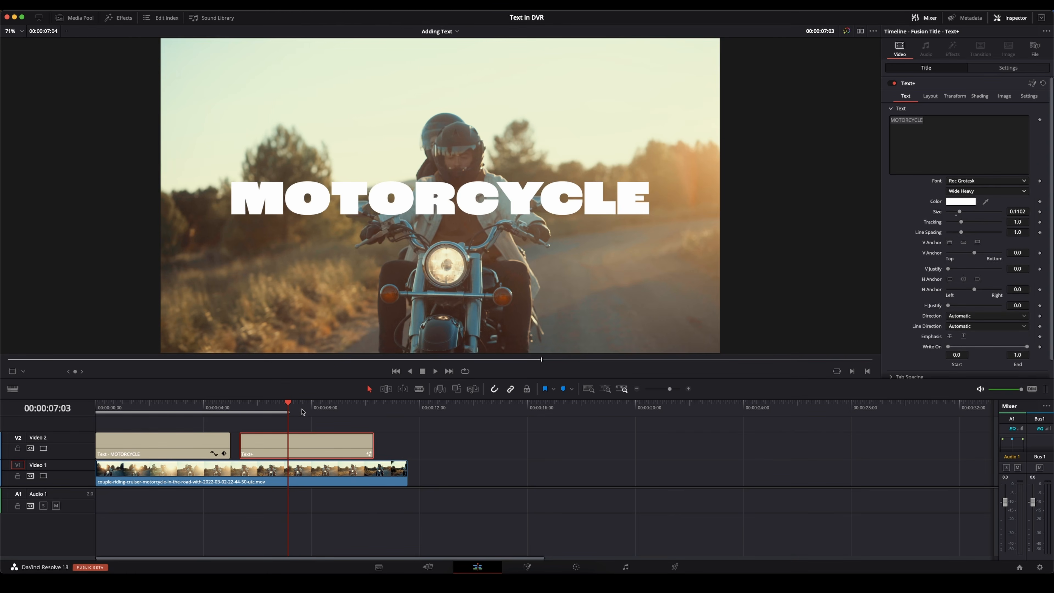
left_click(166, 449)
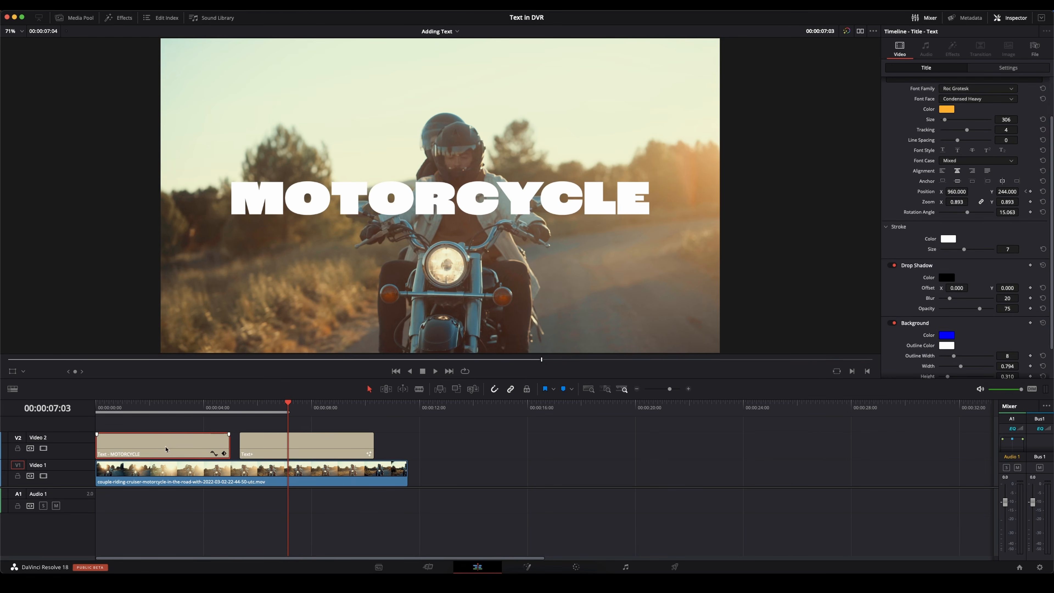
scroll(966, 148, "up", 2)
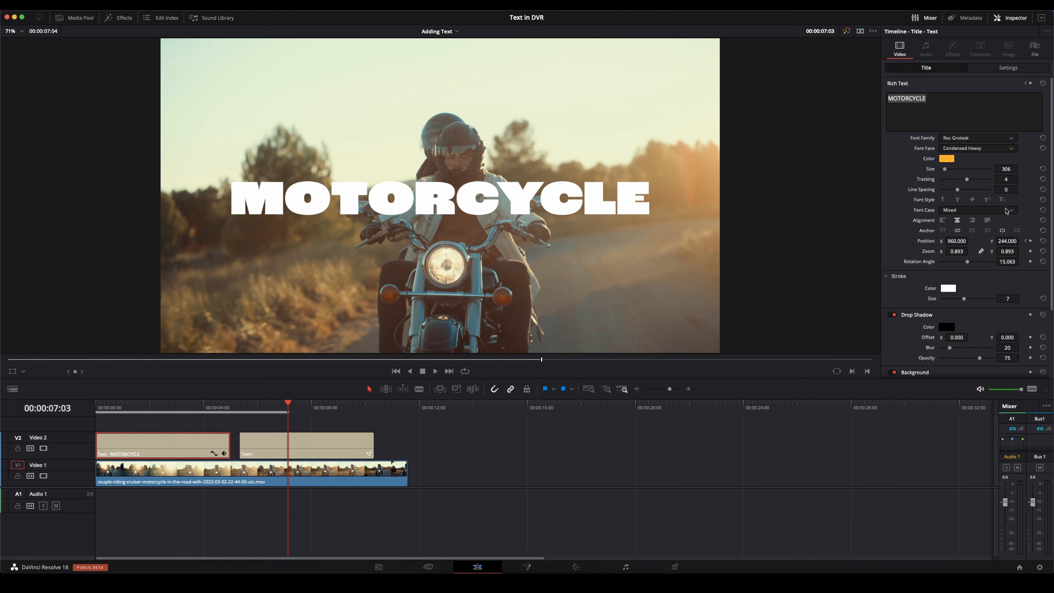
Set the Text+ title's layout type to Circle so that MOTORCYCLE curves around the riders
left_click(281, 444)
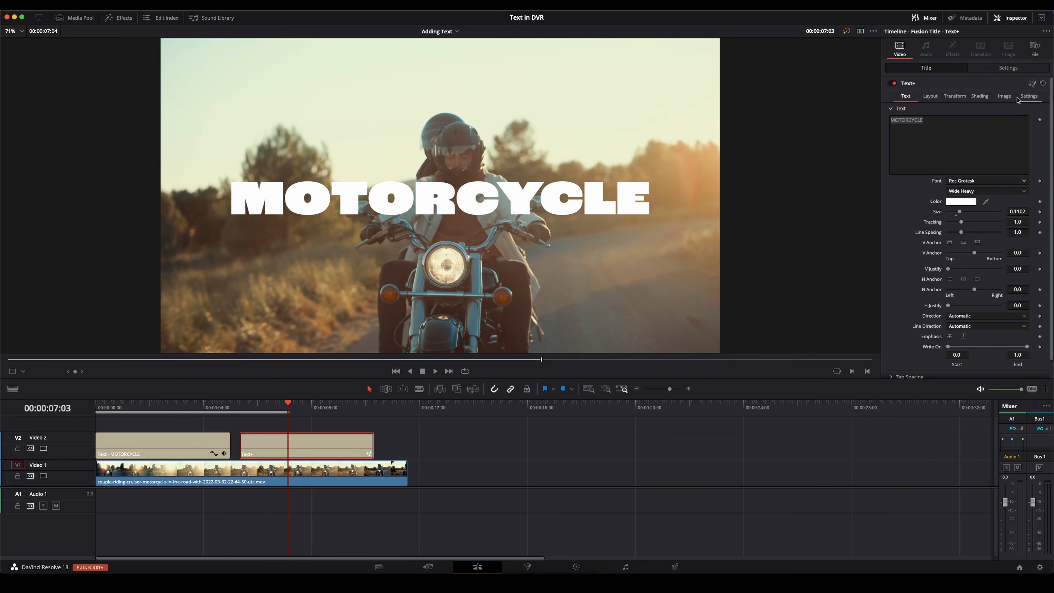
left_click(930, 97)
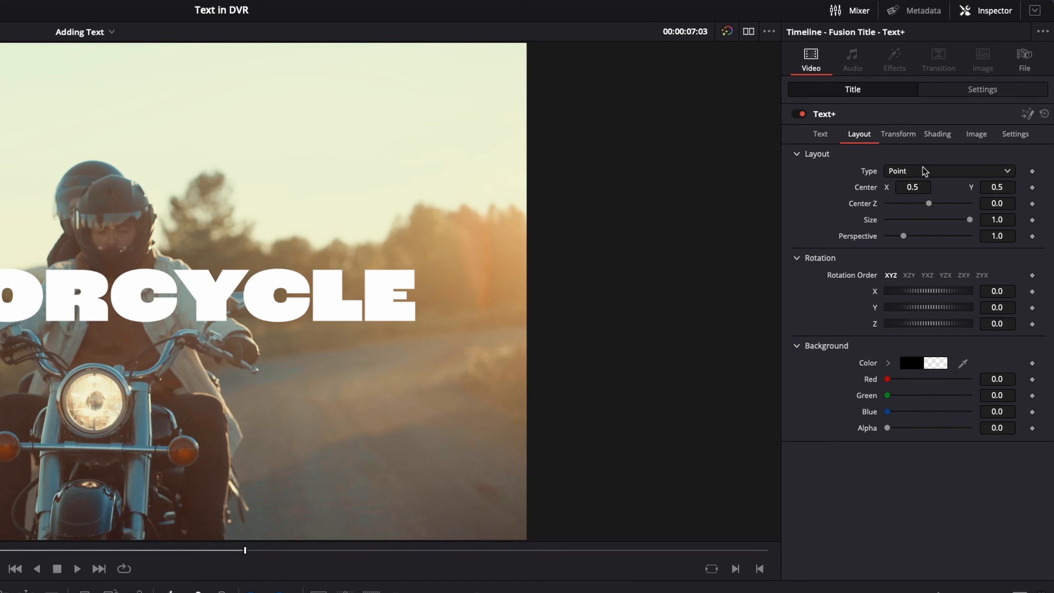
left_click(973, 120)
left_click(919, 215)
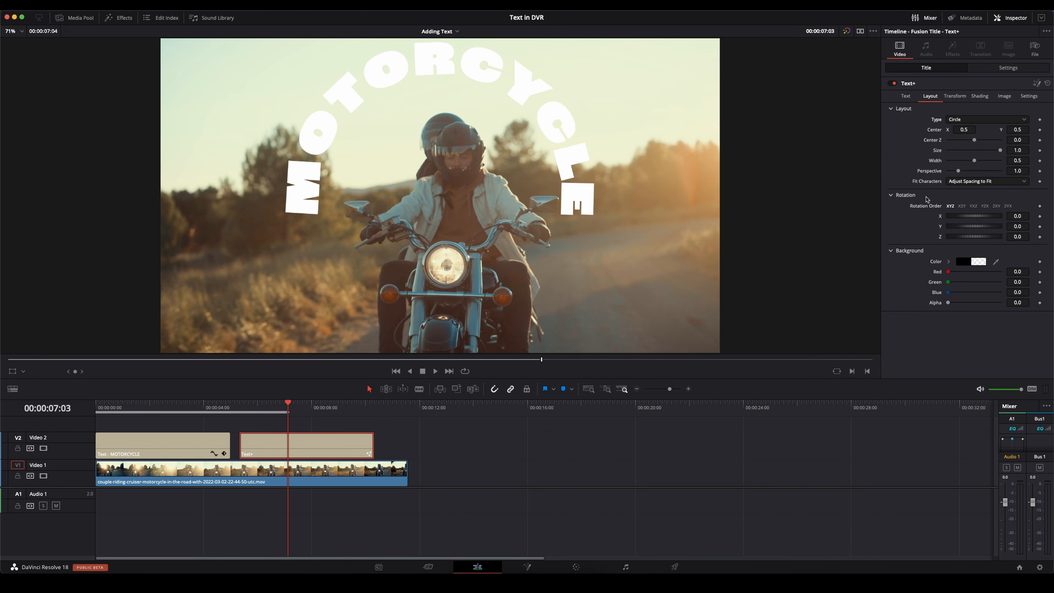
Keyframe the circular title's Z rotation at -127.8 on 00:00:05:08 and a different angle at 00:00:10:08, and play the animation
left_click_drag(974, 239, 954, 234)
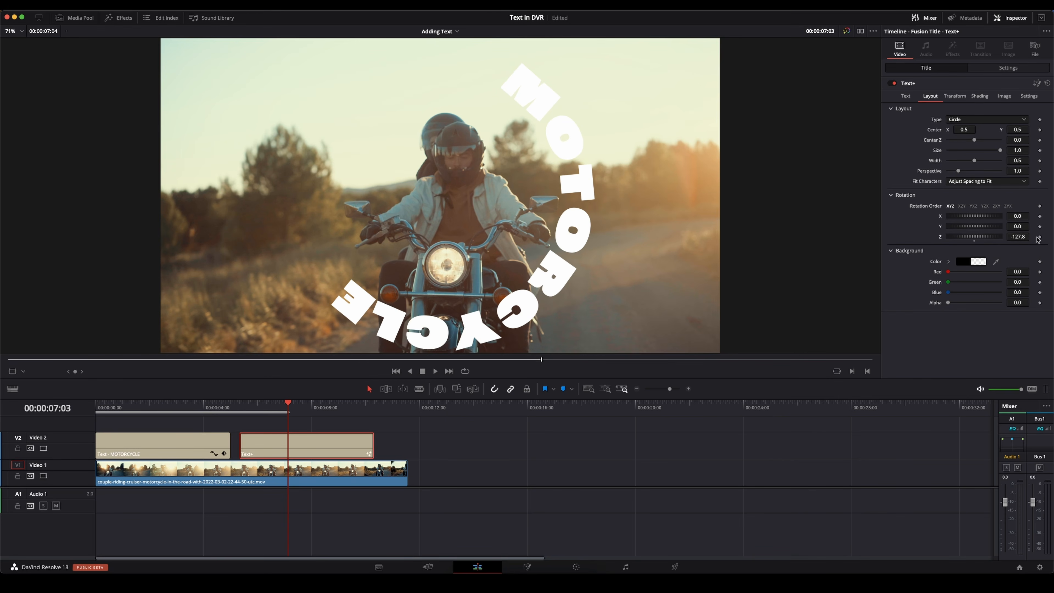
left_click_drag(264, 407, 254, 407)
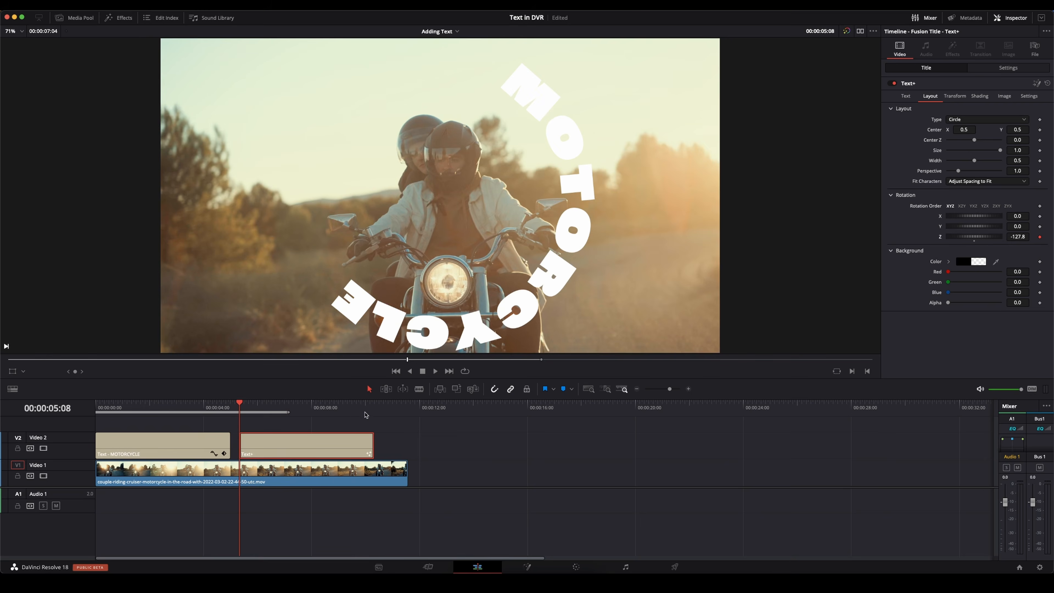
left_click(374, 405)
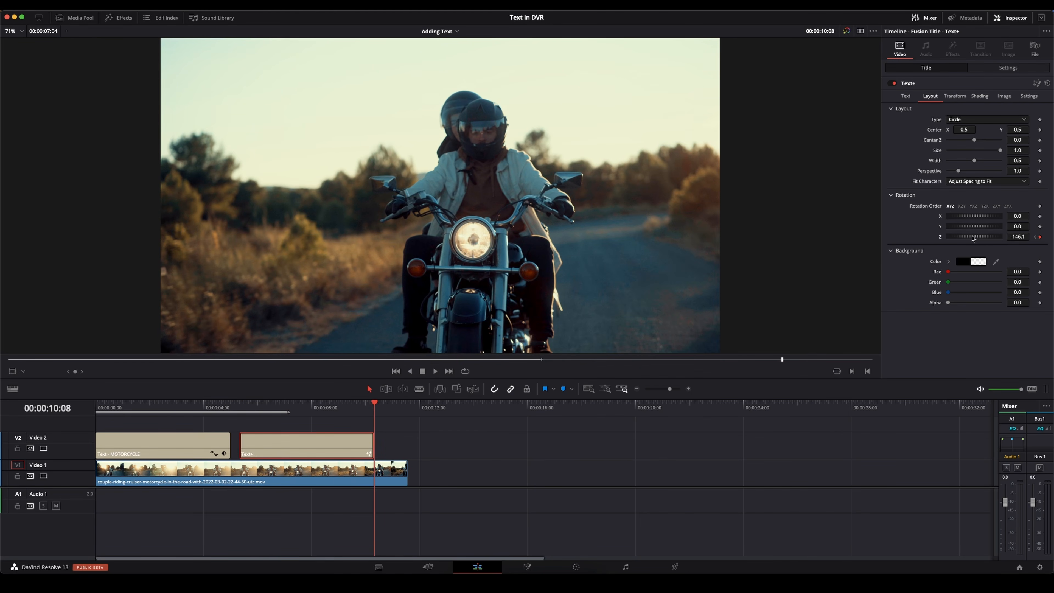
left_click_drag(286, 405, 240, 405)
key("space")
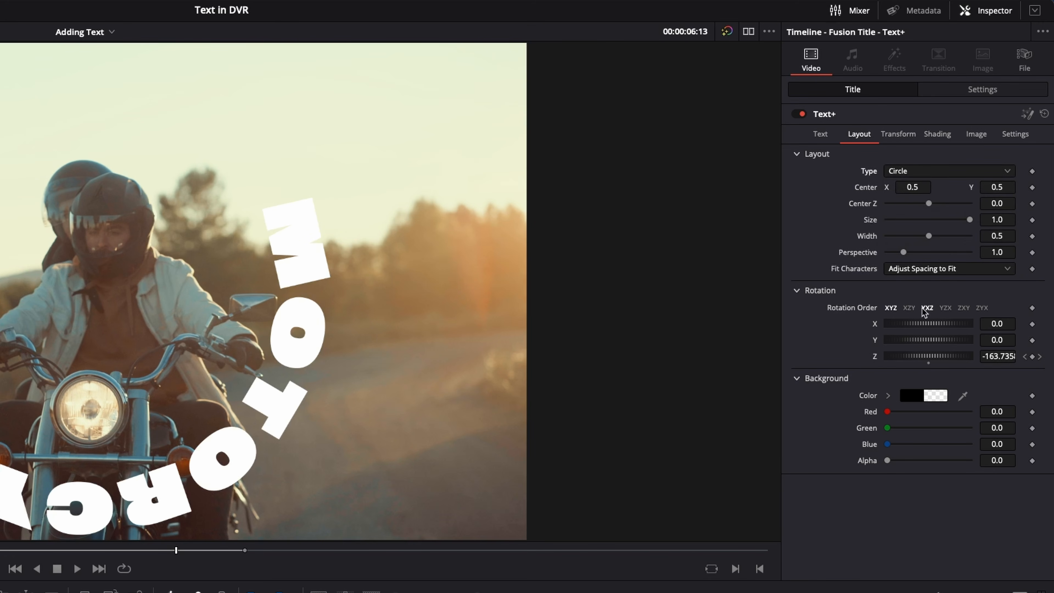
Examine the Text+ transform controls and the choice between characters, words and lines, keeping Characters
left_click(908, 134)
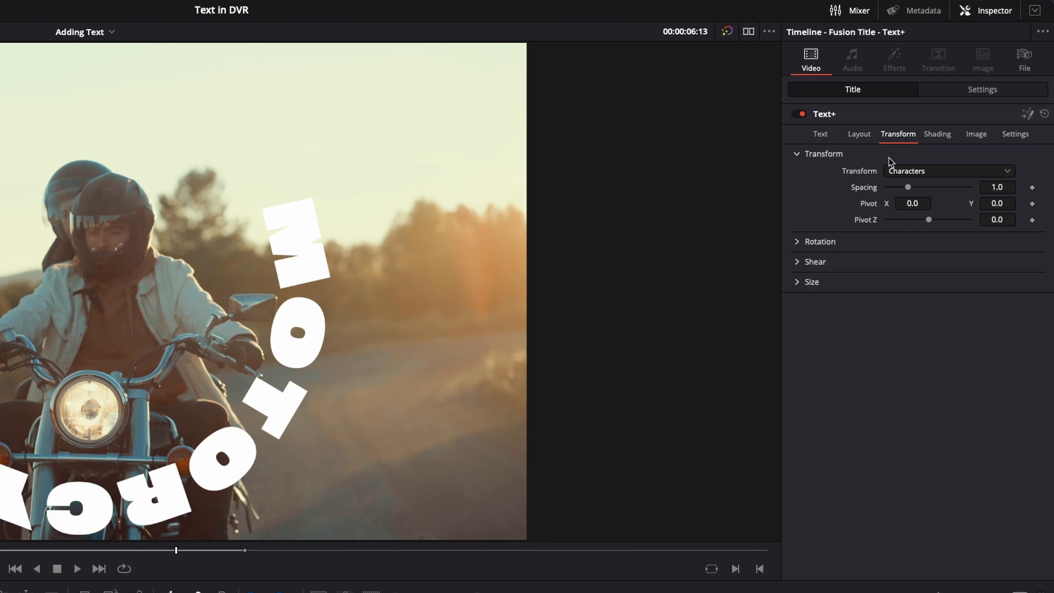
left_click(911, 171)
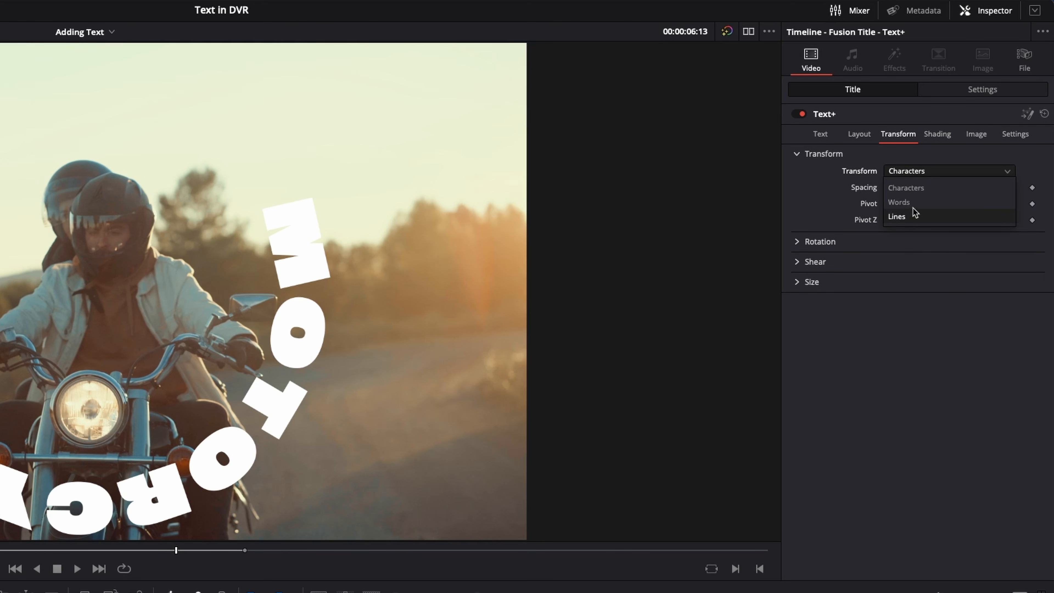
left_click(910, 155)
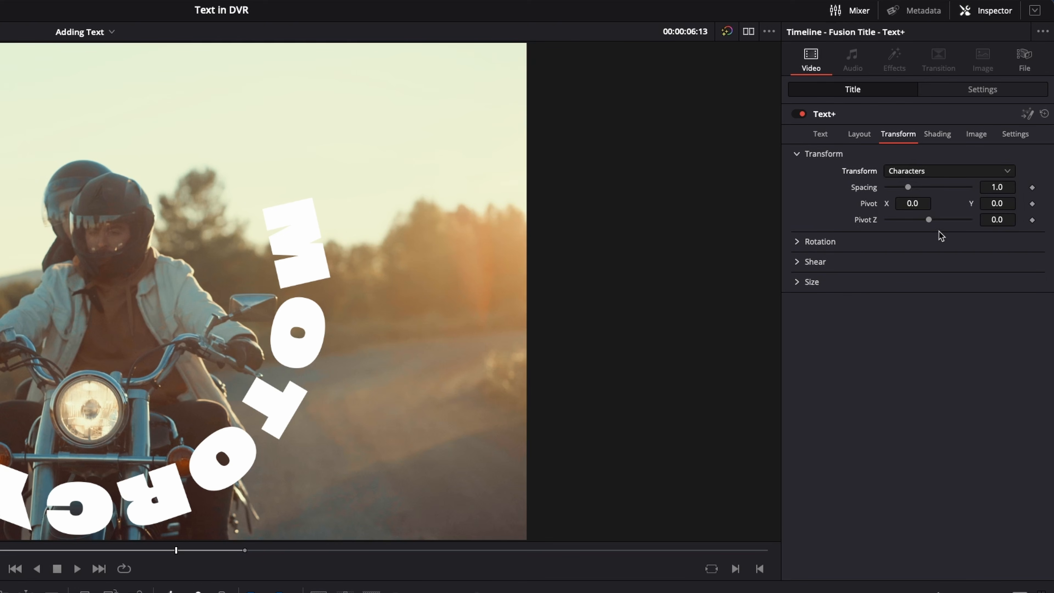
Change the Text+ title's shading appearance from fill to outline with a thickness of 0.0441
left_click(947, 135)
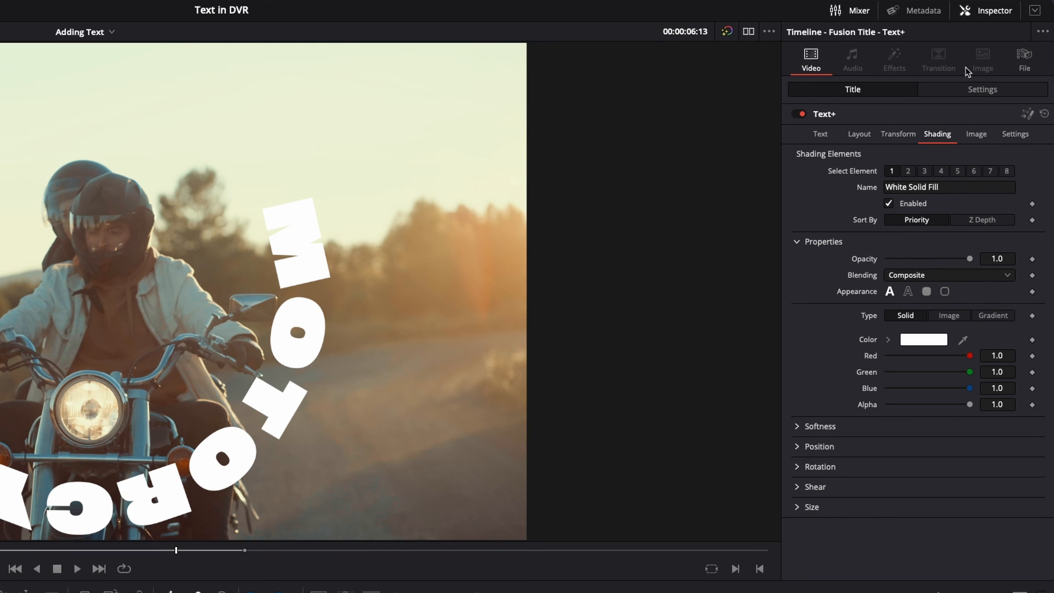
left_click(908, 292)
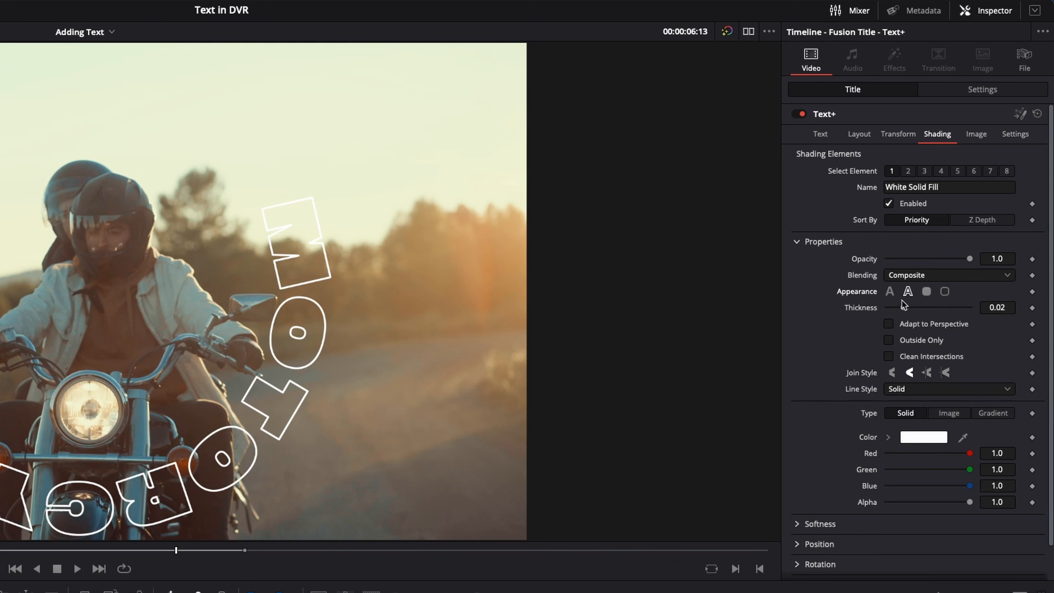
left_click_drag(904, 308, 923, 308)
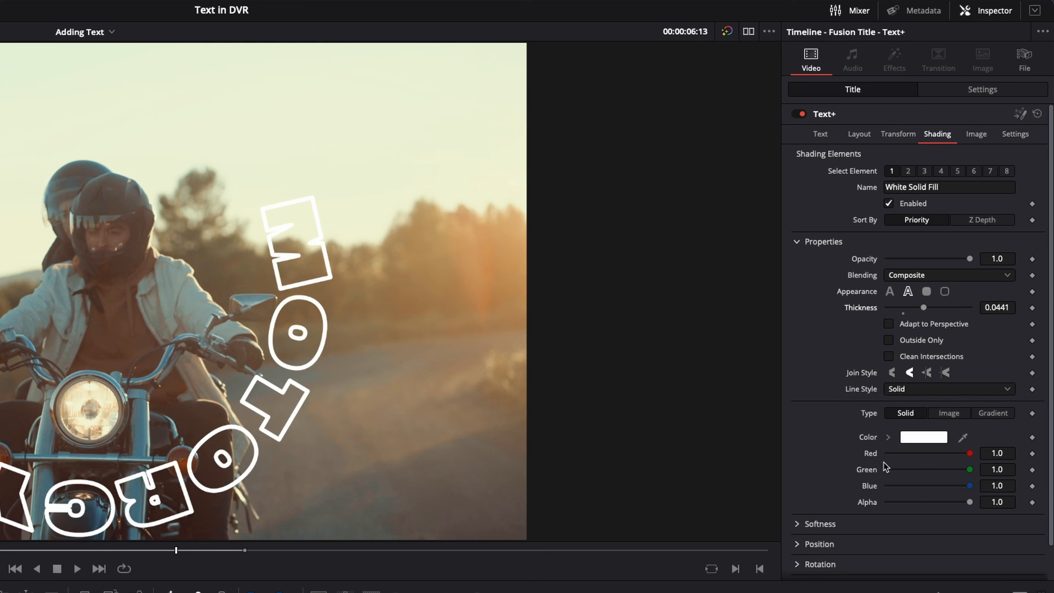
scroll(880, 474, "down", 1)
scroll(955, 402, "up", 1)
left_click(821, 134)
scroll(810, 417, "down", 1)
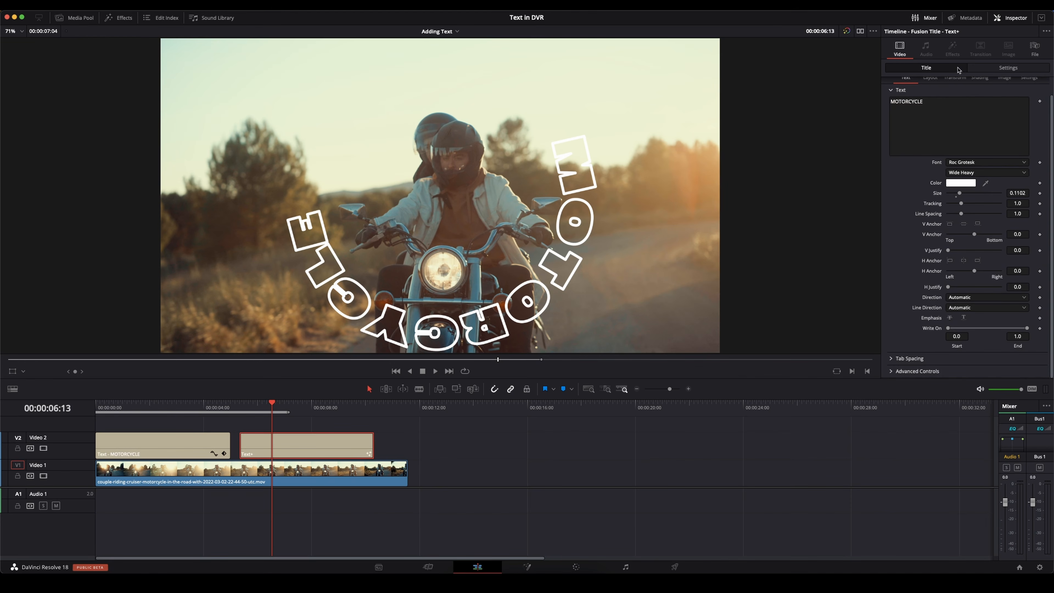
scroll(946, 112, "up", 1)
left_click(931, 96)
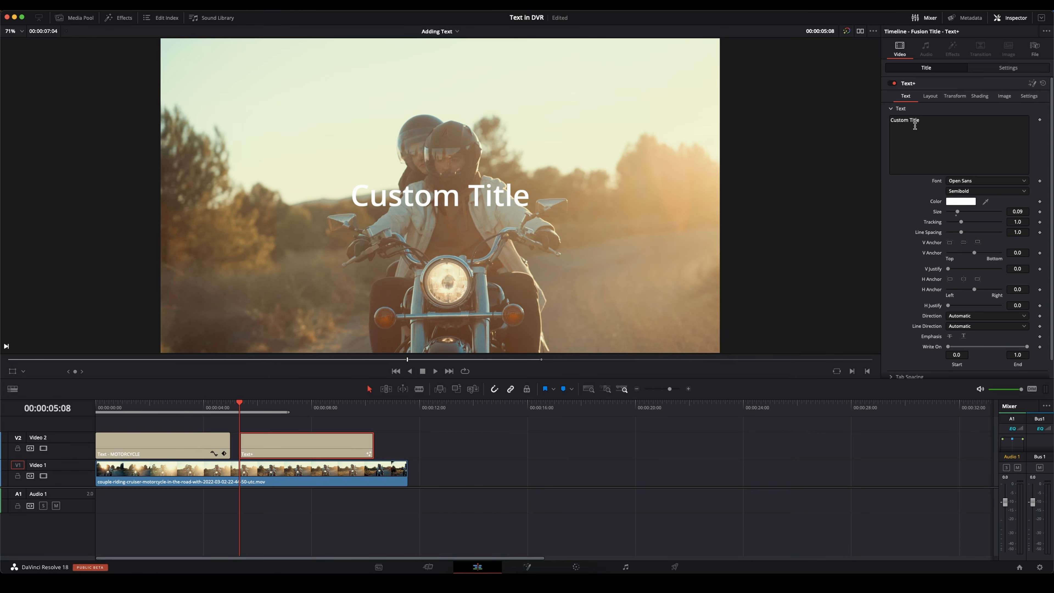
Replace the Custom Title text with MOTORCYCLE, set in Roc Grotesk Wide Heavy at size 0.122
left_click_drag(920, 120, 890, 120)
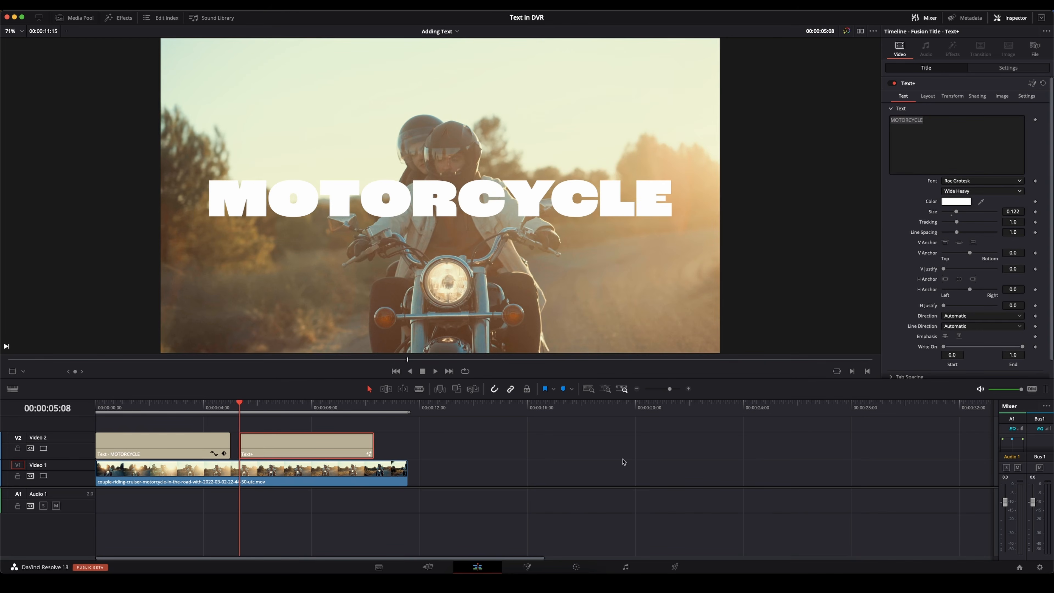
Keyframe the title's Write On end at 0.089 on 00:00:05:08 and at 1.0 on 00:00:09:23
scroll(900, 255, "down", 1)
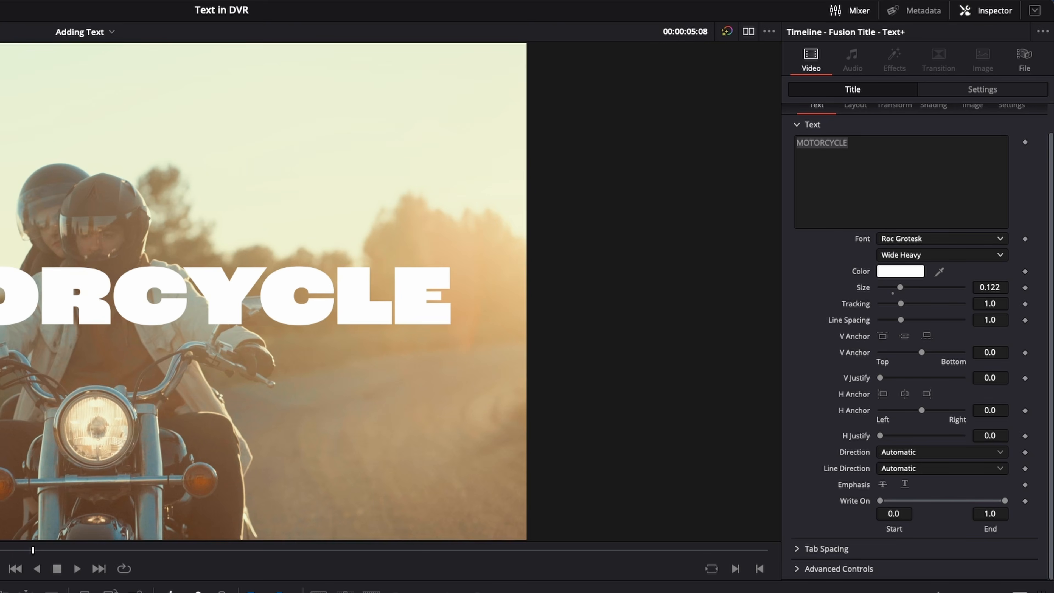
left_click(1026, 502)
left_click_drag(1005, 501, 900, 504)
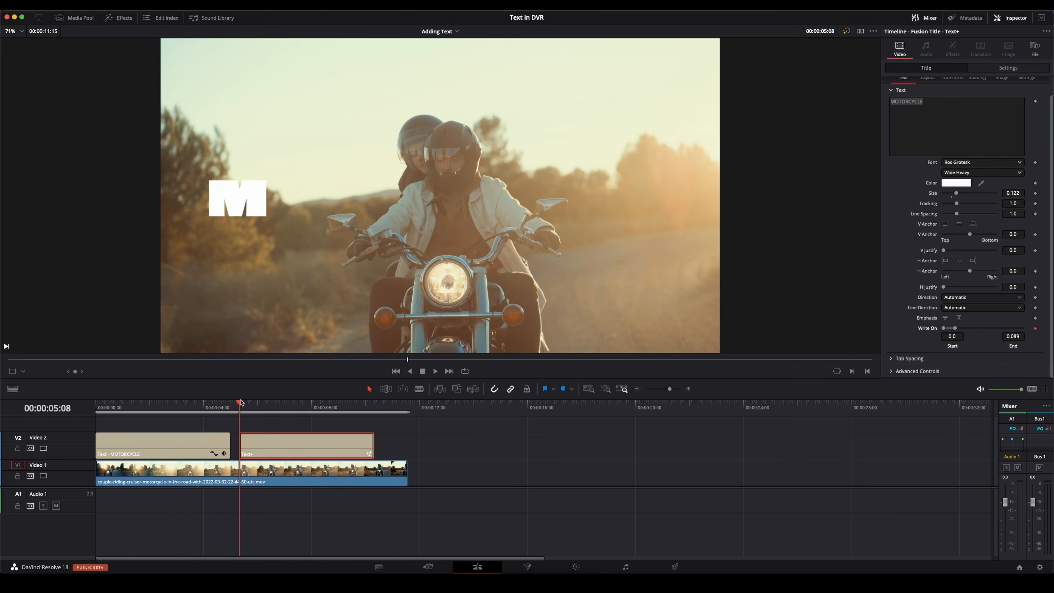
left_click_drag(240, 409, 364, 414)
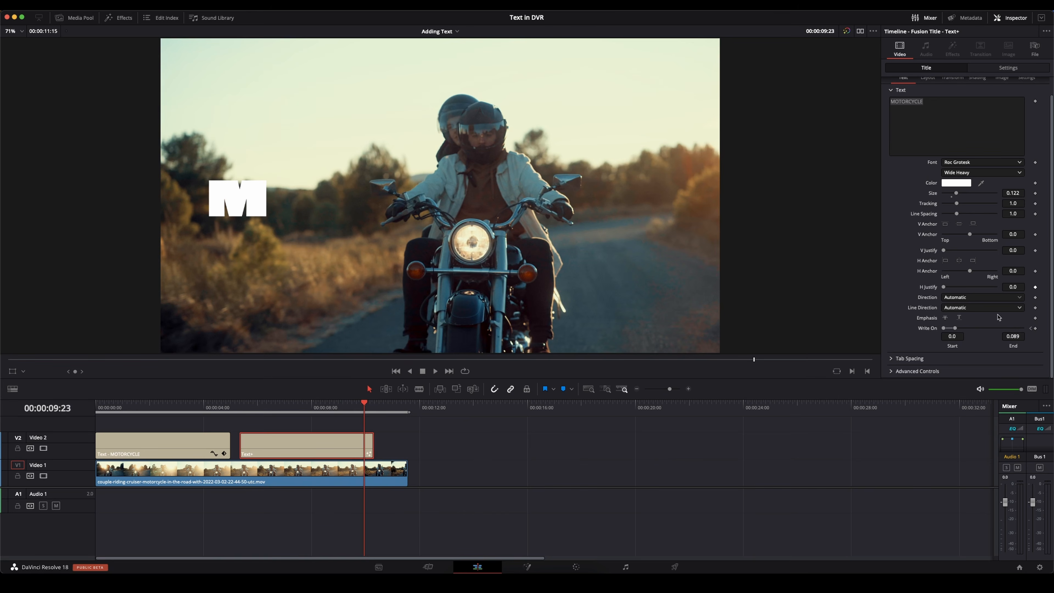
left_click_drag(955, 329, 1027, 330)
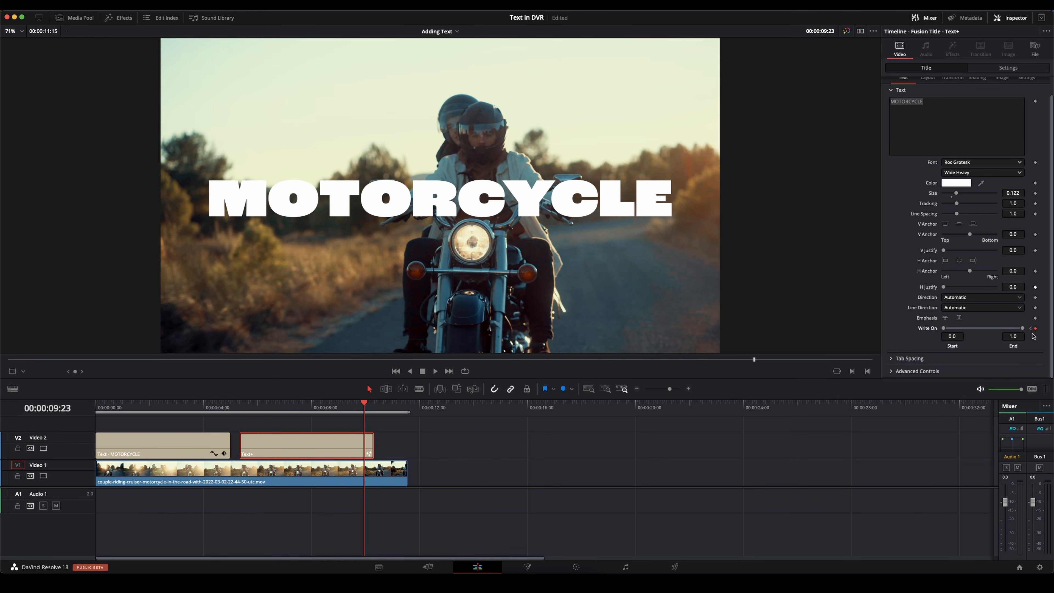
Play the Text+ title from its start to check the write-on animation
left_click_drag(255, 412, 240, 411)
key("space")
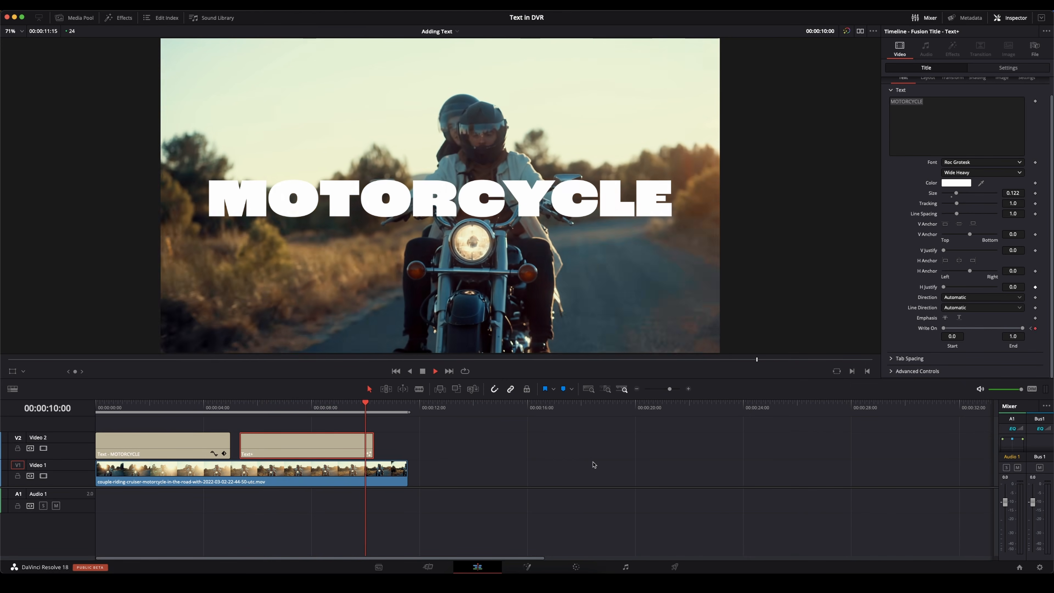
key("space")
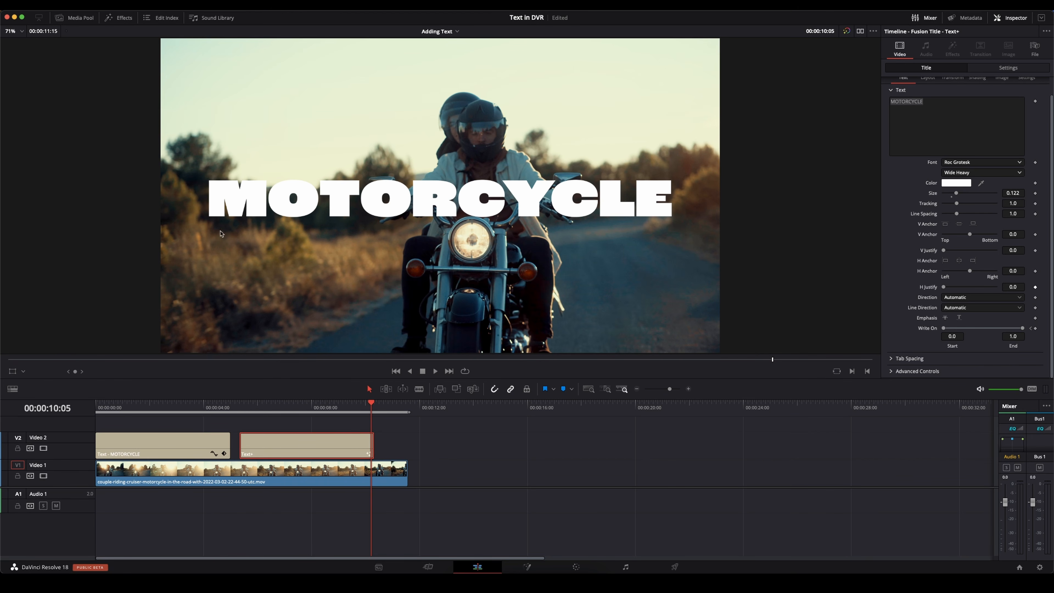
Delete both the Text and Text+ titles from the Video 2 track
left_click(152, 444)
left_click(304, 455)
left_click_drag(484, 445, 149, 465)
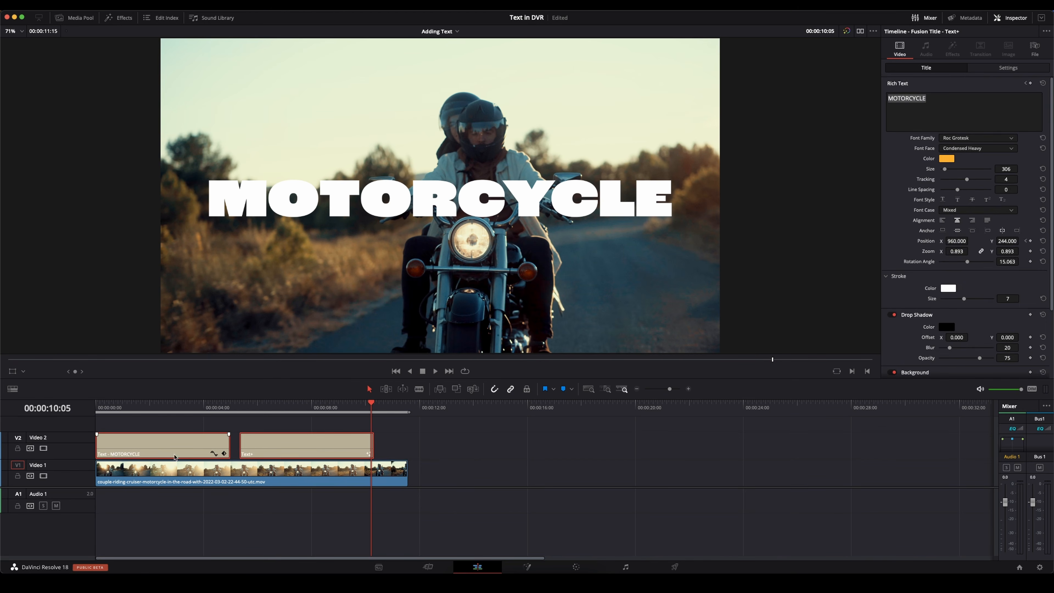
key("Delete")
Add the Text Box Swipe In Fusion title above the start of the motorcycle clip and play it back
left_click(121, 21)
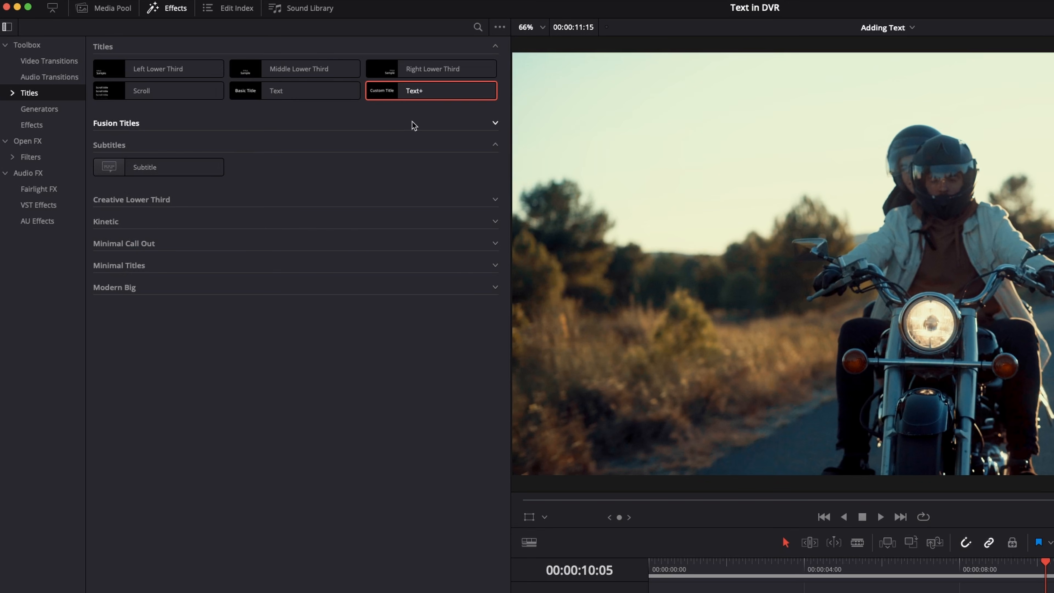
left_click(495, 123)
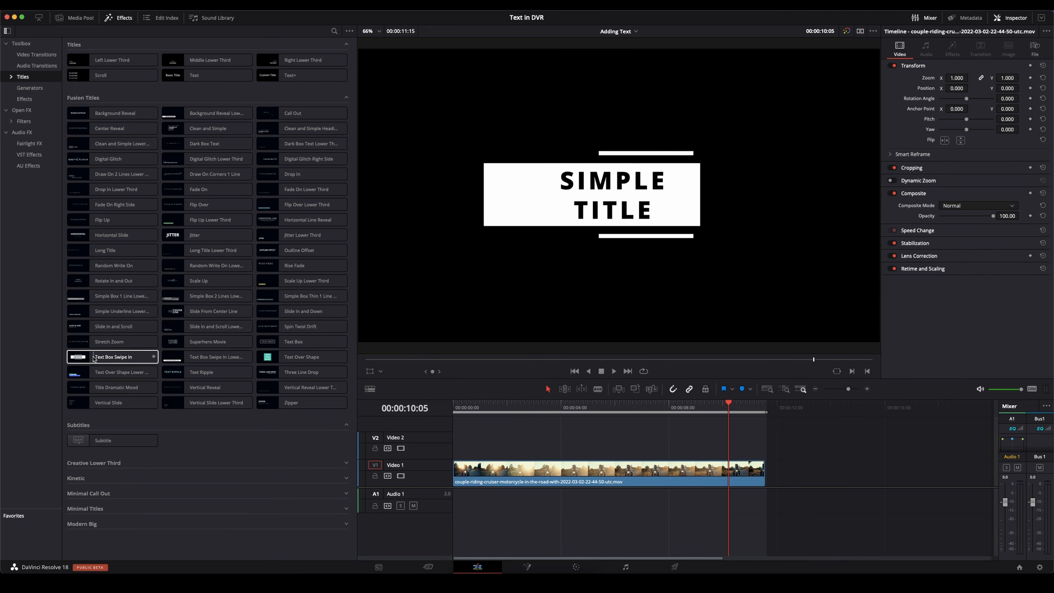
left_click_drag(94, 358, 482, 436)
left_click(456, 410)
key("space")
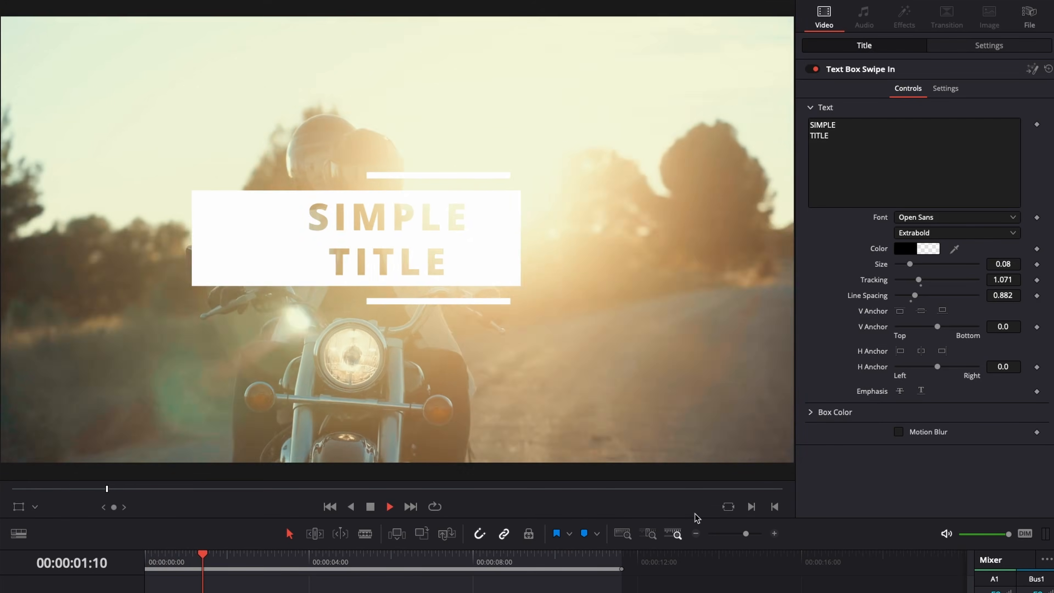
key("space")
Replace the Text Box Swipe In title's text with MOTOR and CYCLE on two lines, and play back the result
double_click(843, 167)
key("super+a")
type("MO")
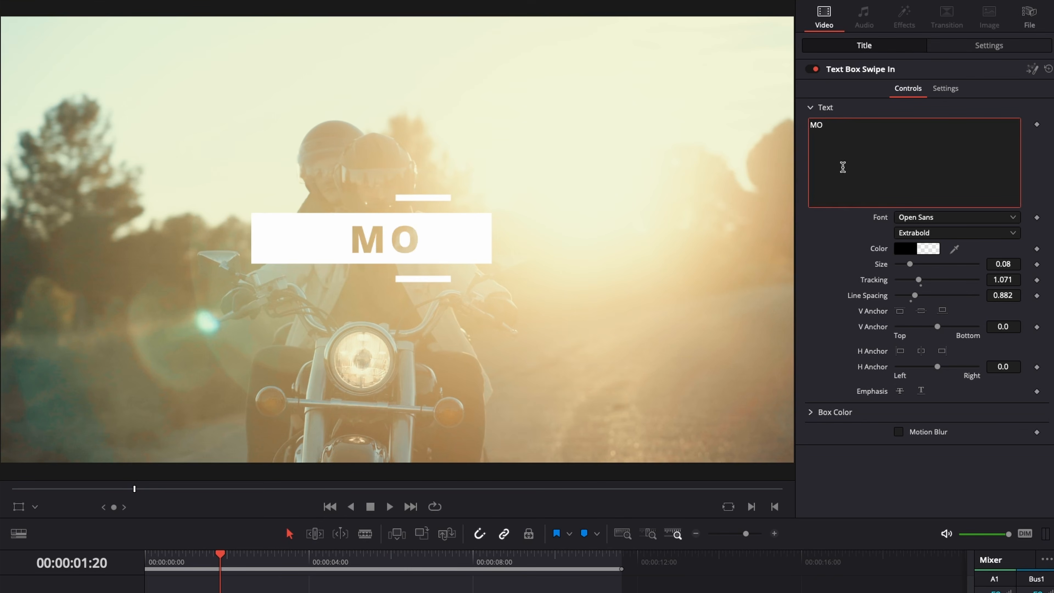
type("TOR")
key("Return")
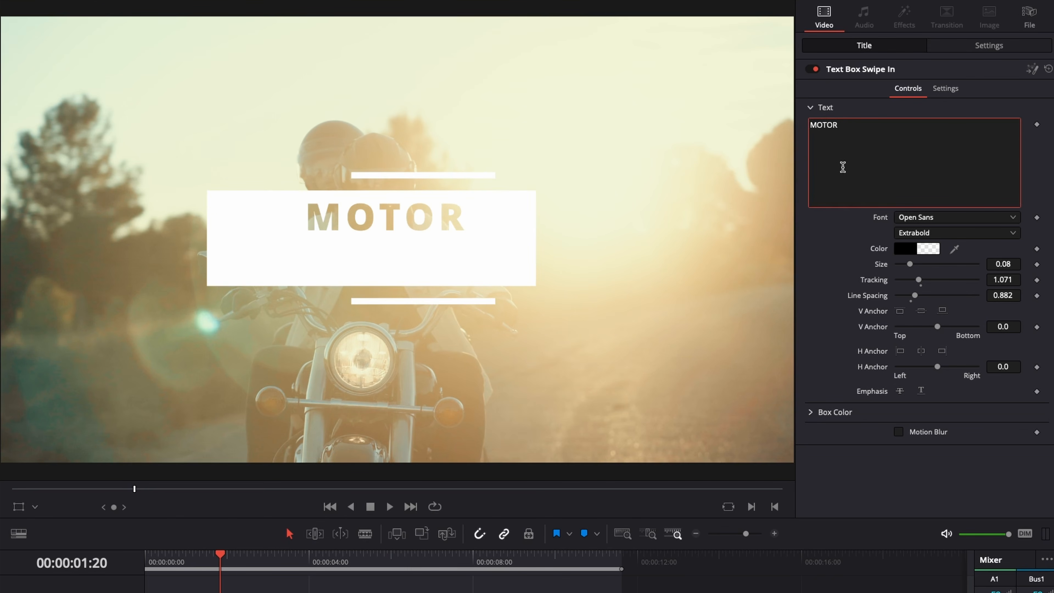
type("CYCLE")
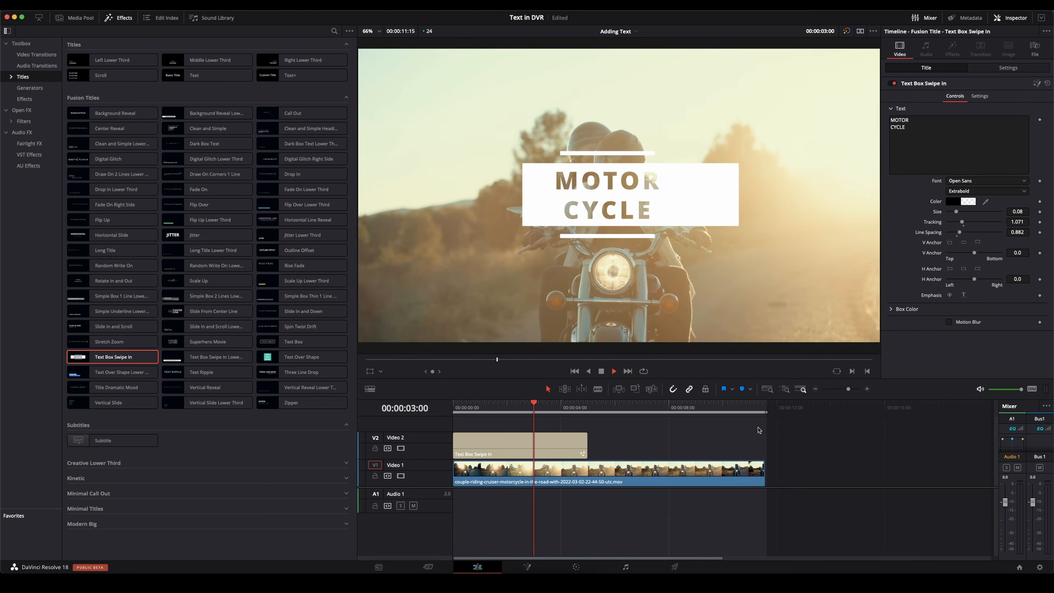
key("space")
Add the Jitter Fusion title directly after Text Box Swipe In on Video 2 and replace its text with MOTORCYCLE
left_click_drag(211, 235, 590, 445)
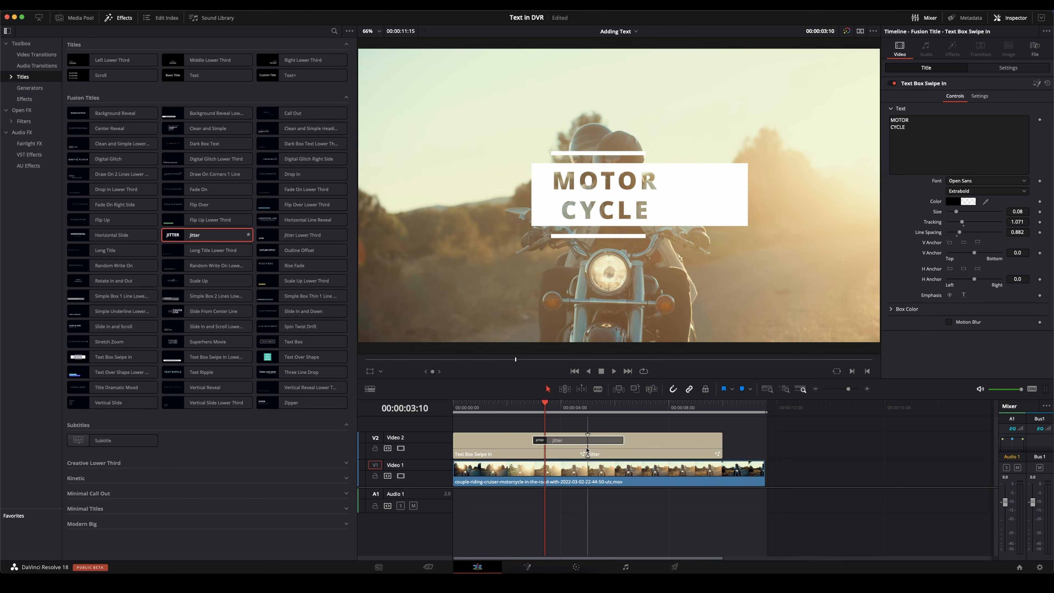
left_click(608, 409)
left_click(616, 445)
left_click(935, 154)
key("super+a")
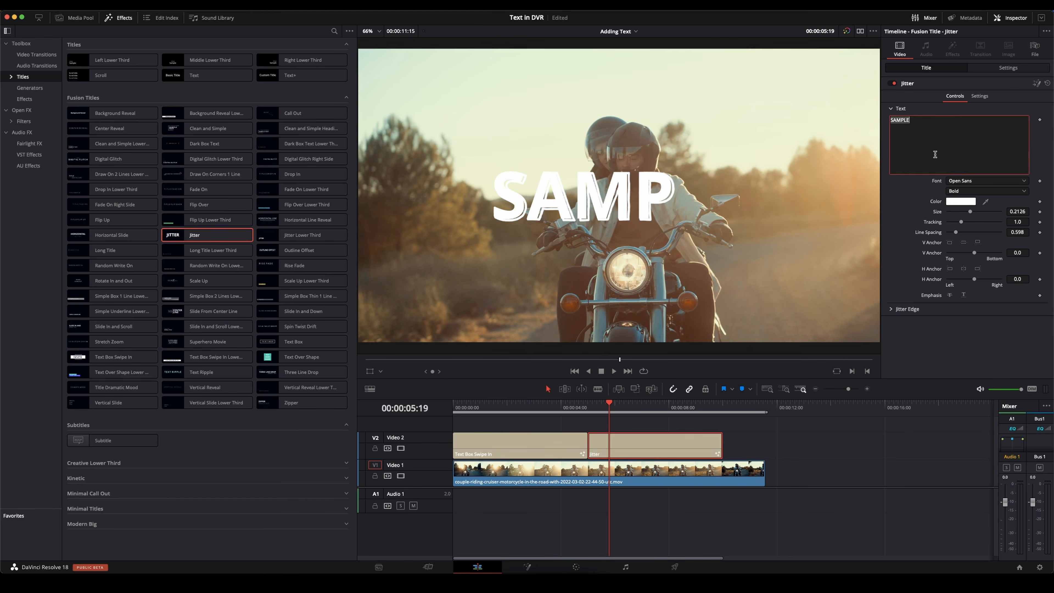
type("MOTORCYCLE")
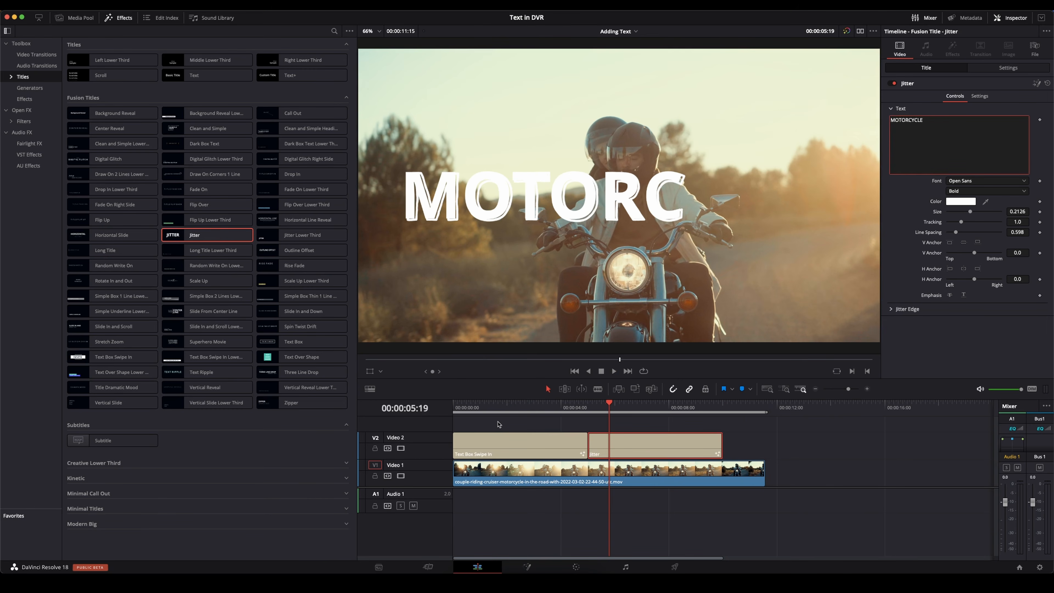
Play back the timeline from the start to review both Fusion titles over the motorcycle clip
left_click_drag(546, 408, 453, 408)
key("space")
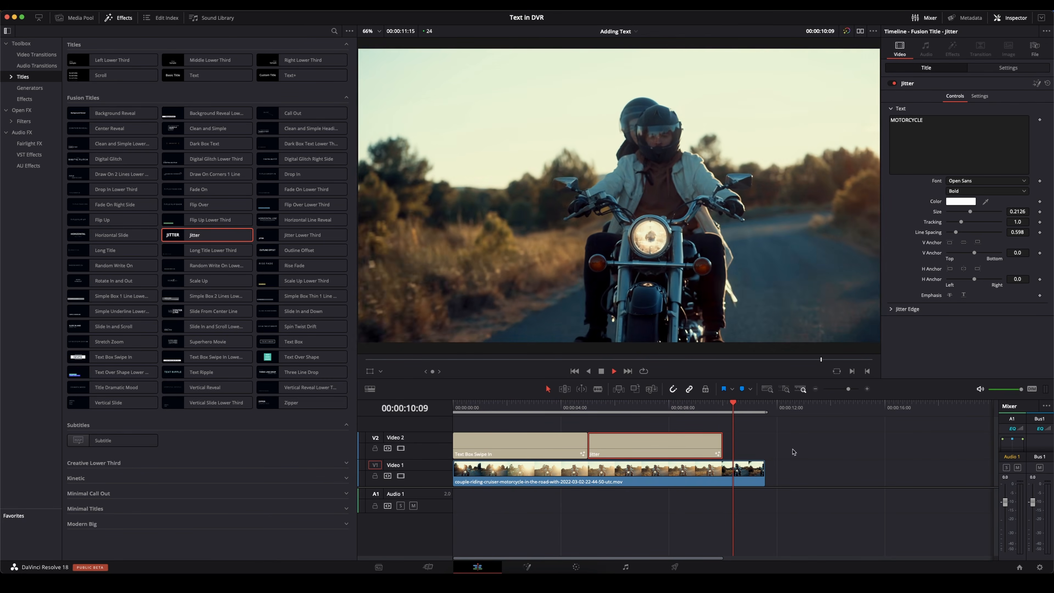
key("space")
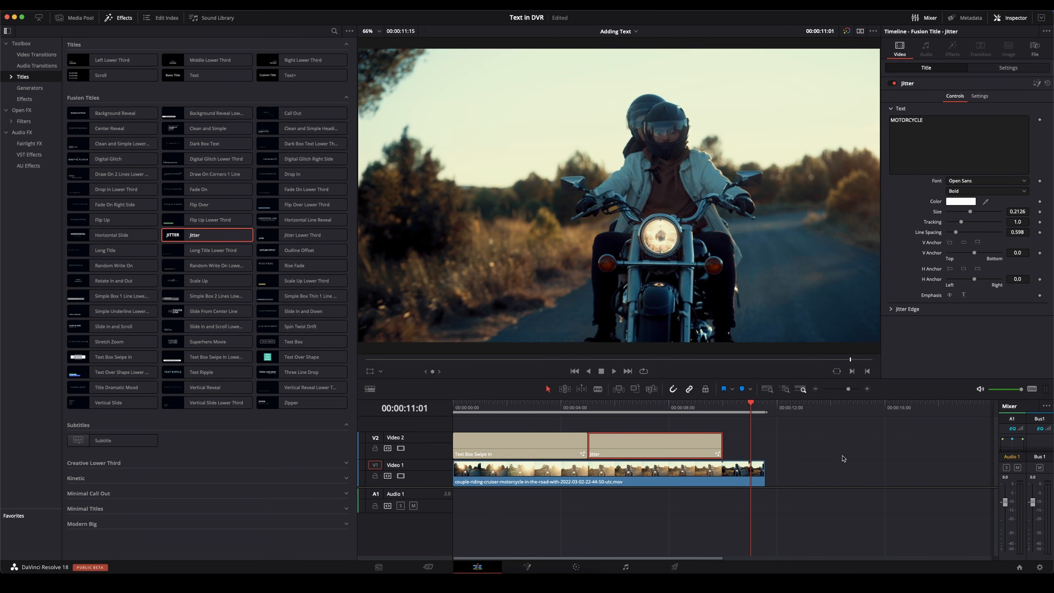
Switch to Chrome and browse Envato Elements video templates for DaVinci Resolve, filtered to the Titles category
left_click(502, 571)
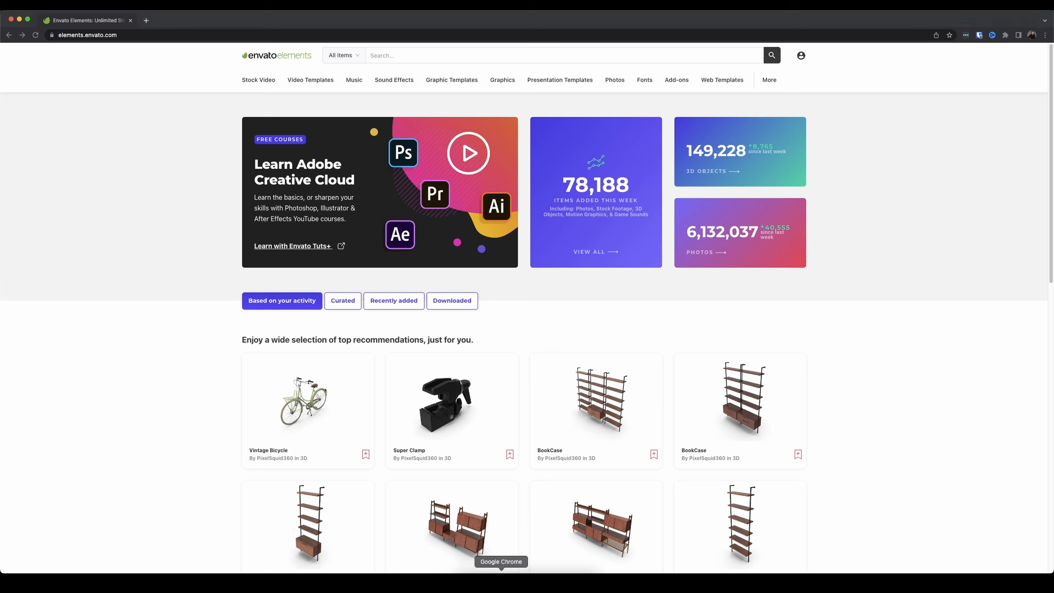
mouse_move(313, 83)
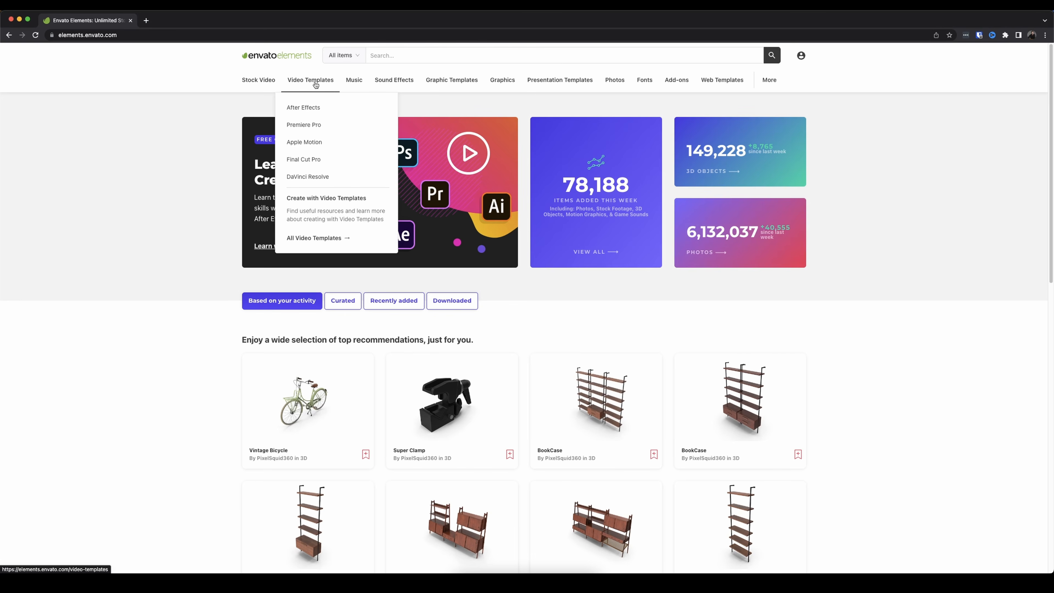
left_click(311, 177)
left_click(247, 300)
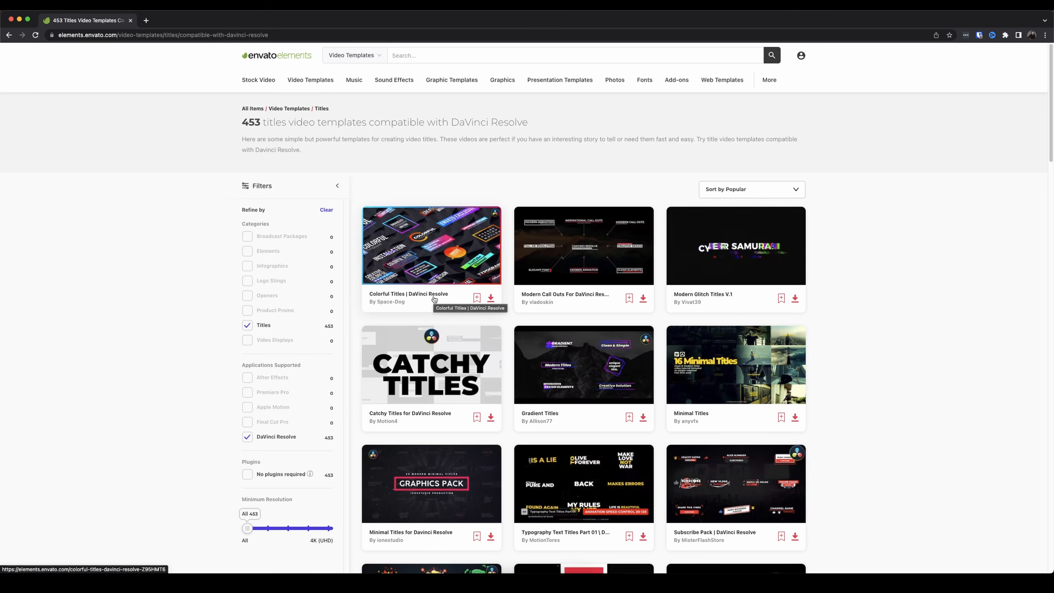
In Finder's Downloads folder, extract the colorful titles zip and open its Colorful Titles (Macros) folder
left_click(462, 582)
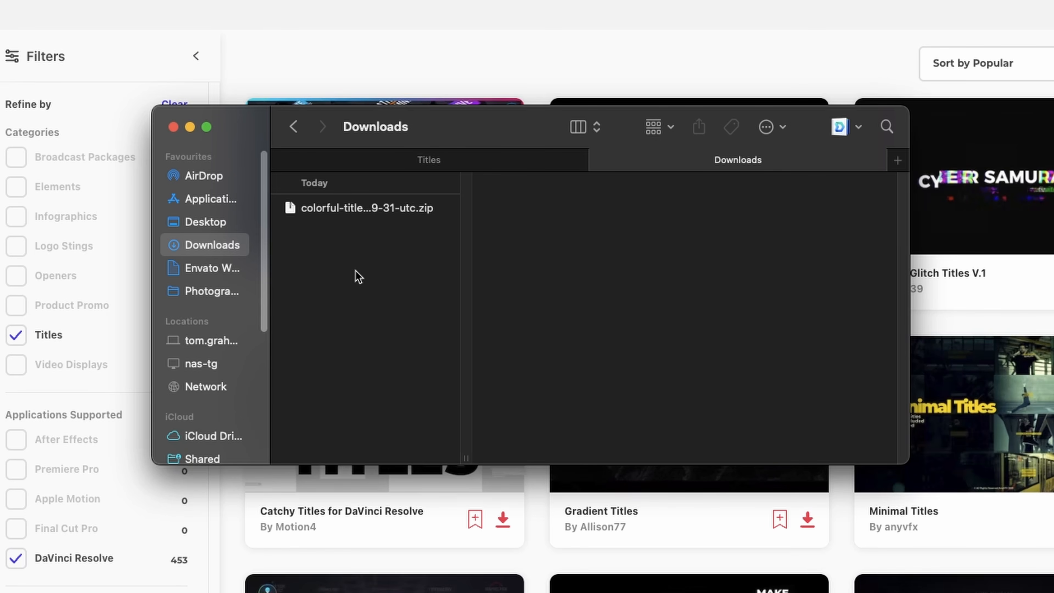
left_click(366, 208)
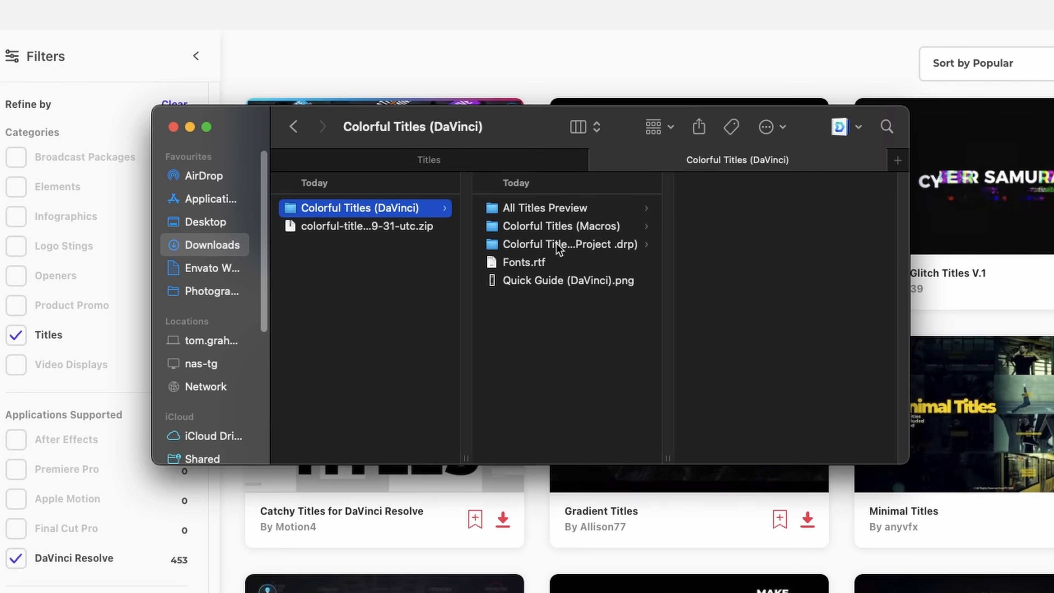
left_click(598, 229)
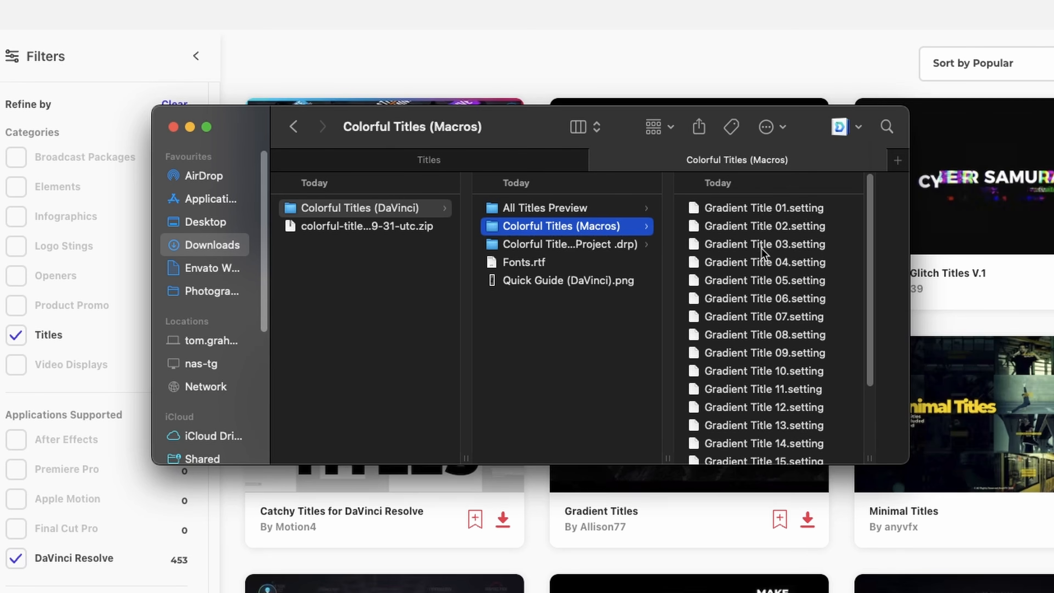
Create a folder named Colourful inside DaVinci Resolve's Edit > Titles templates folder
left_click(479, 168)
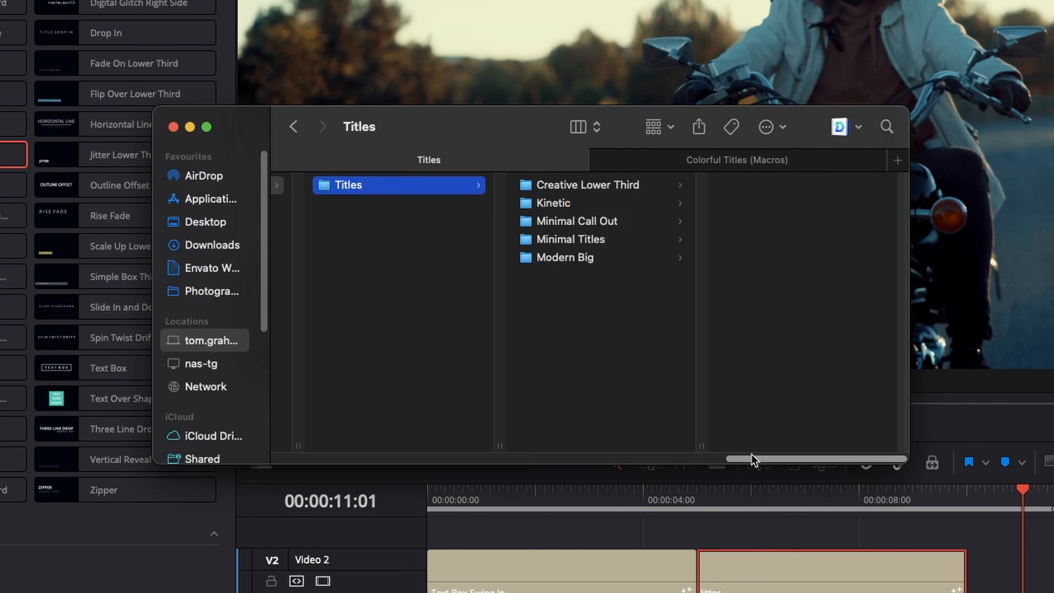
left_click_drag(767, 459, 287, 459)
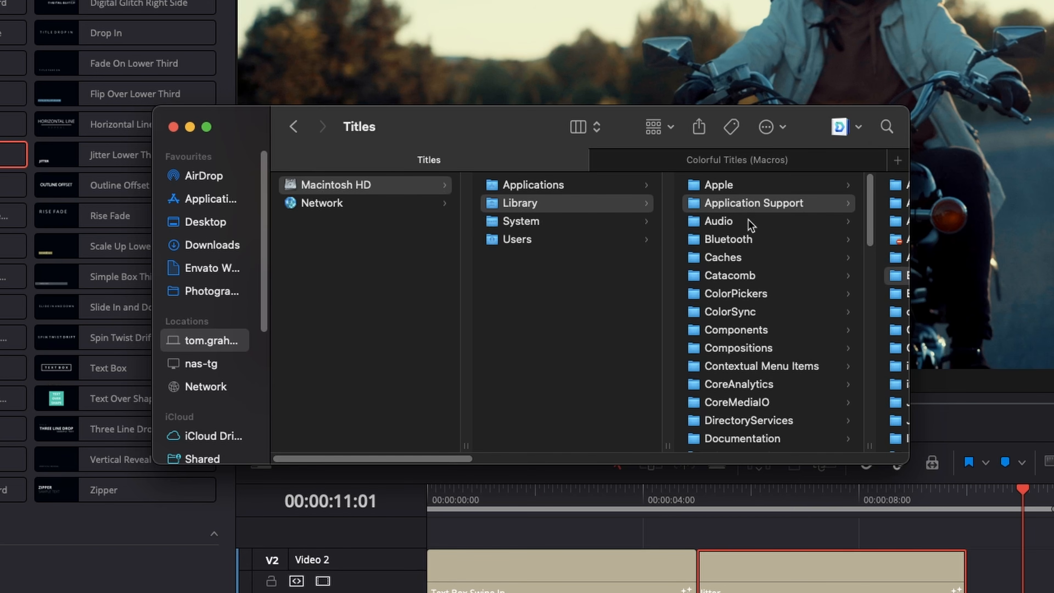
left_click_drag(386, 460, 845, 438)
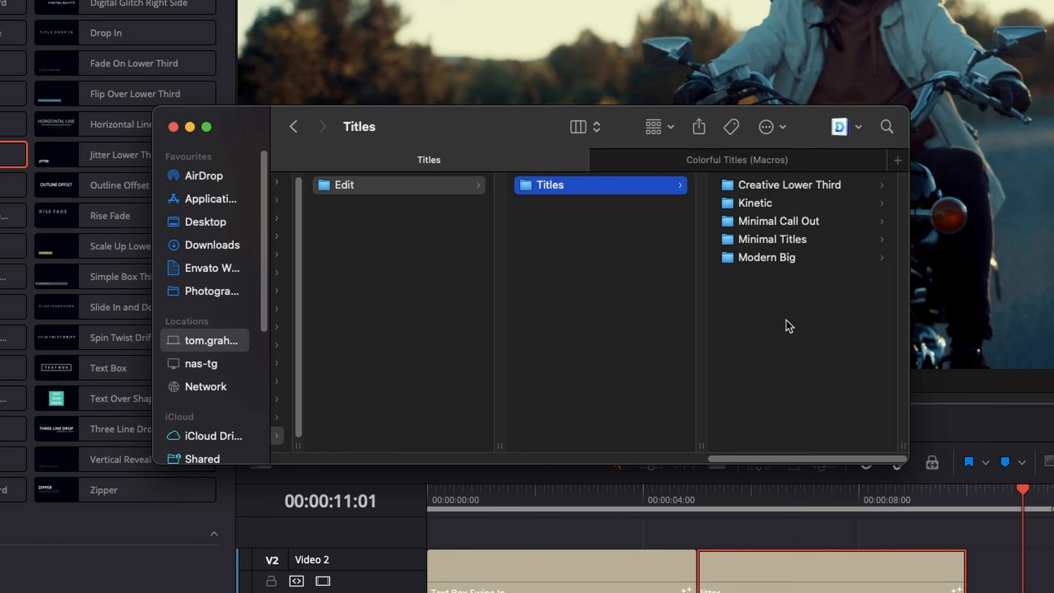
right_click(752, 314)
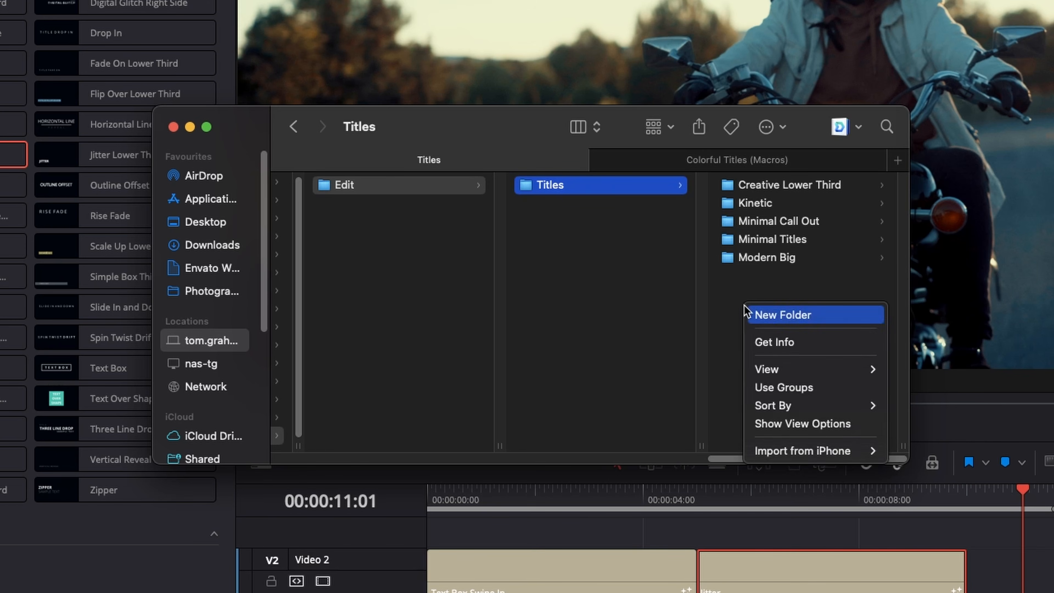
left_click(764, 313)
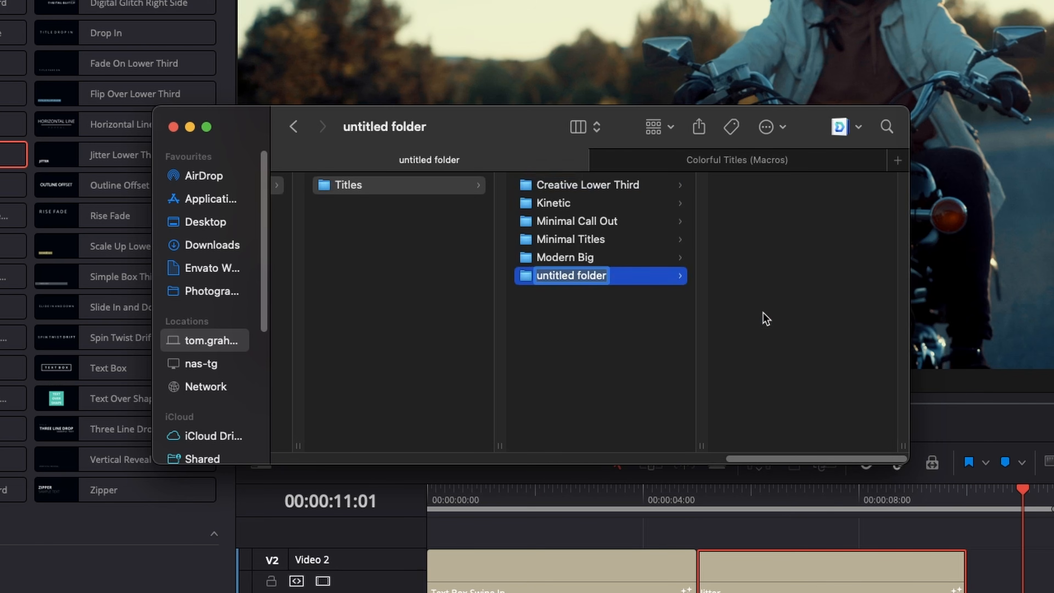
type("Colourful")
key("Return")
Put all the Gradient Title .setting files from Colorful Titles (Macros) into the Colourful folder
left_click(727, 166)
left_click(768, 334)
key("super+a")
left_click_drag(596, 292, 804, 269)
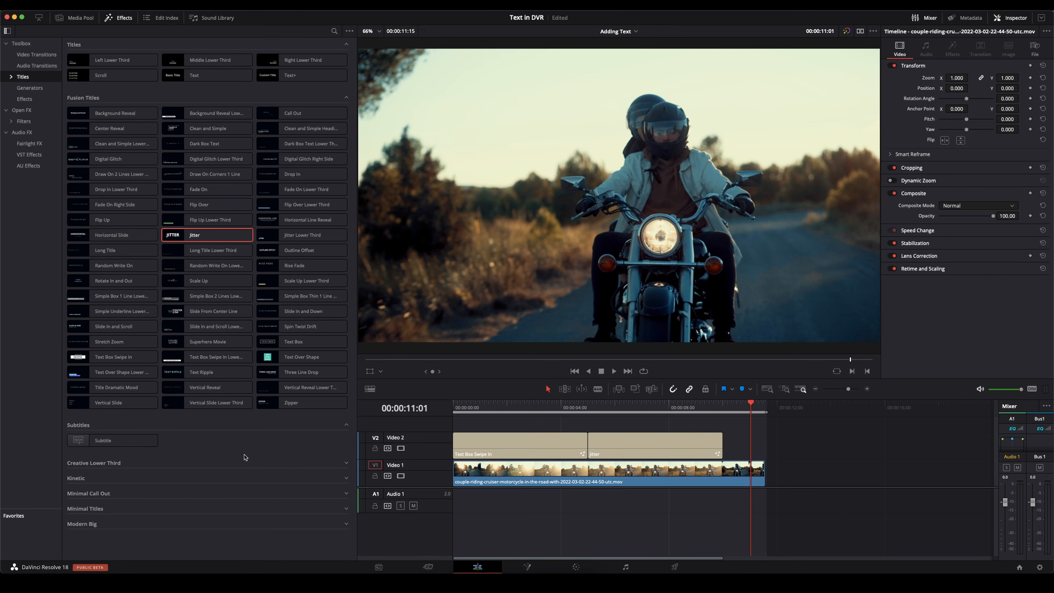
Save the project in DaVinci Resolve, quit the program and launch it again
key("super+s")
key("super+q")
key("super+space")
type("davi")
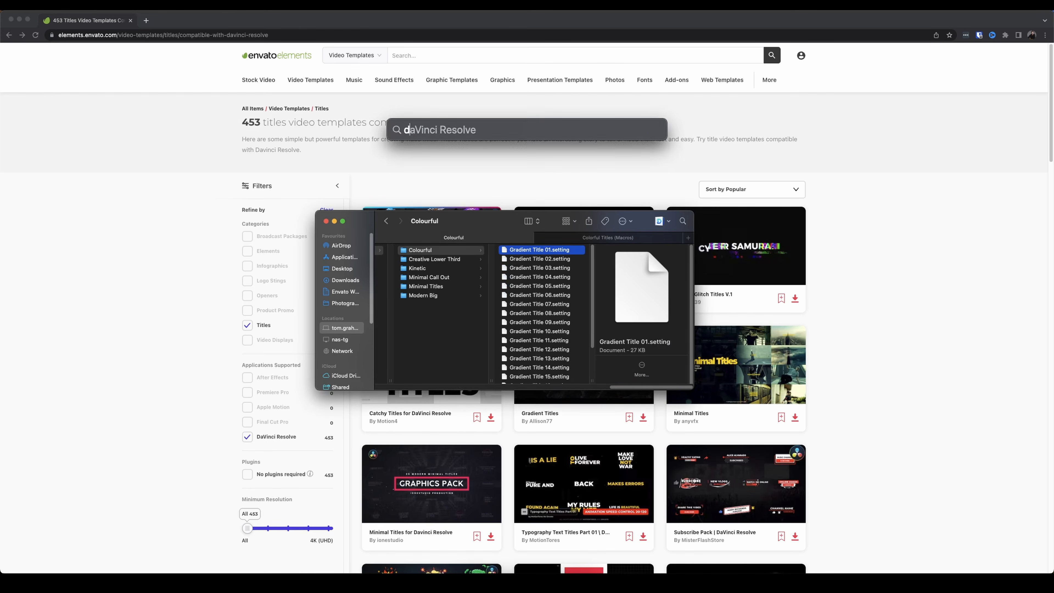
key("Return")
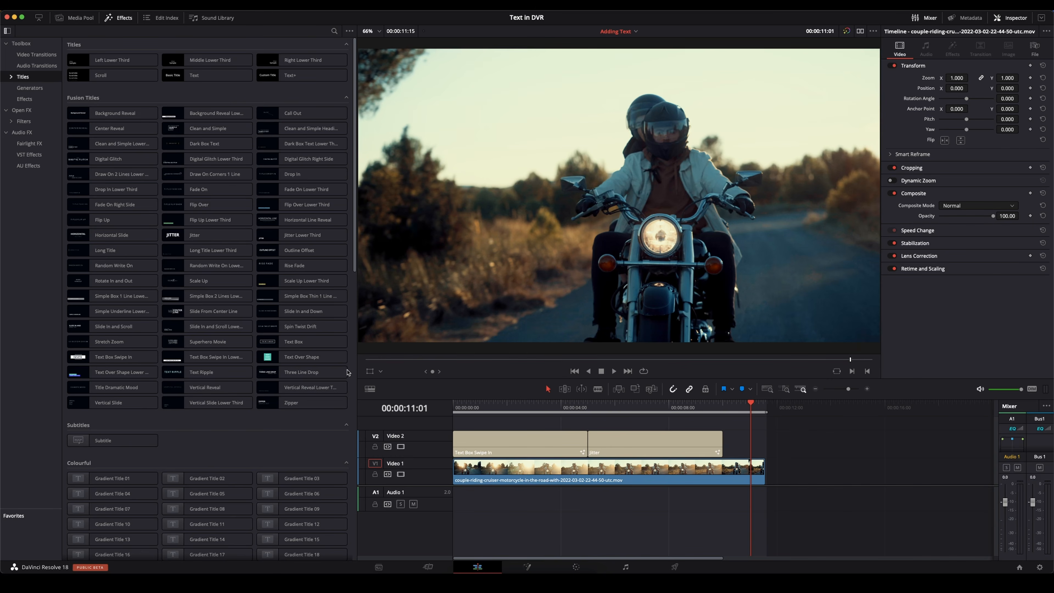
Locate the Colourful title category, and delete the Text Box Swipe In and Jitter titles from the Video 2 track
scroll(137, 233, "down", 3)
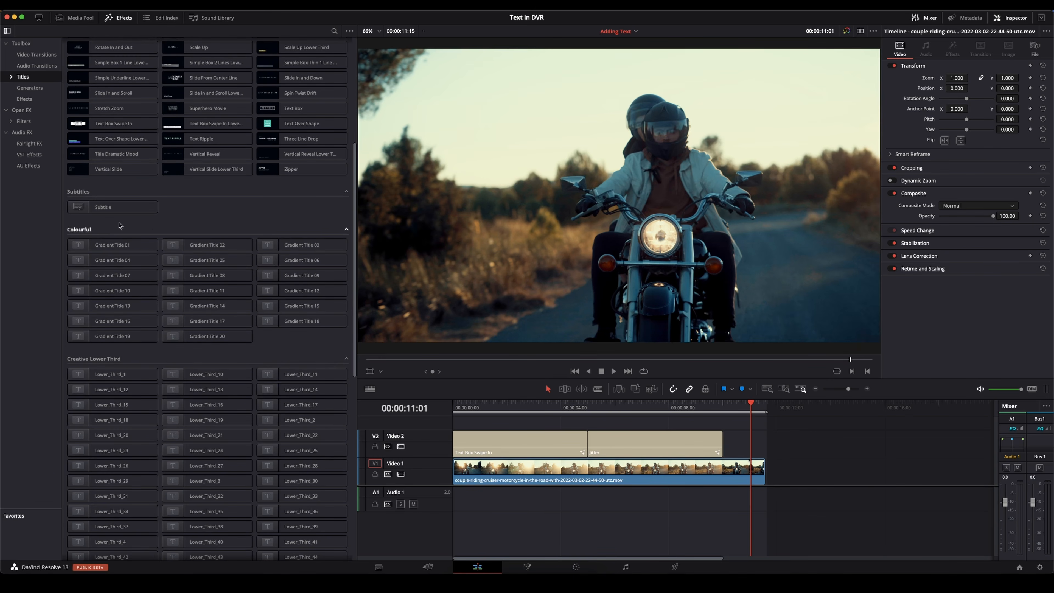
left_click(91, 248)
left_click_drag(789, 431, 506, 435)
key("Delete")
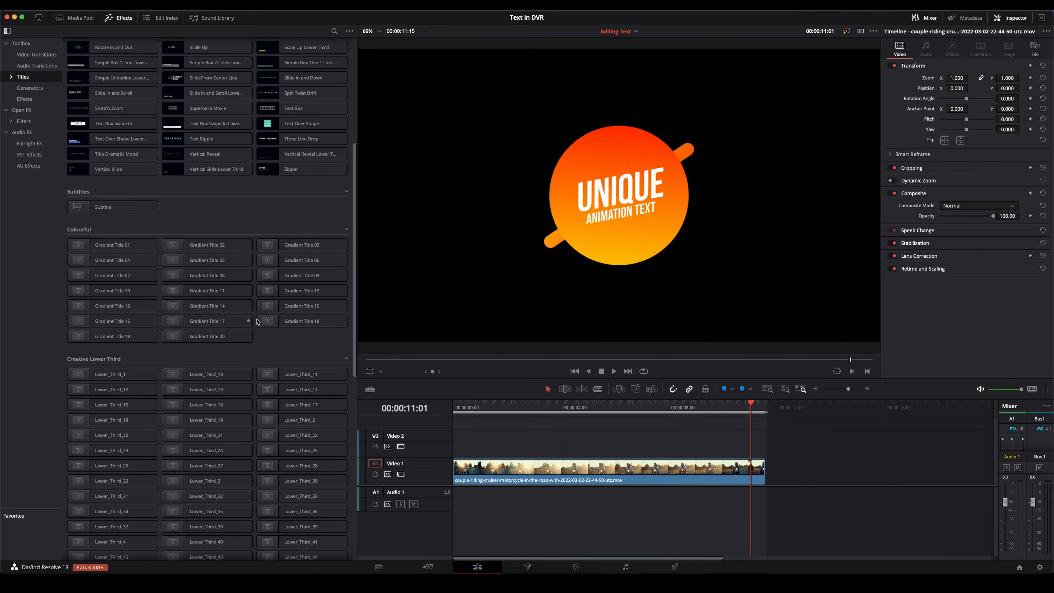
Add Gradient Title 20 at the start of Video 2 and replace its main text with MOTORCYCLE
left_click_drag(230, 335, 456, 444)
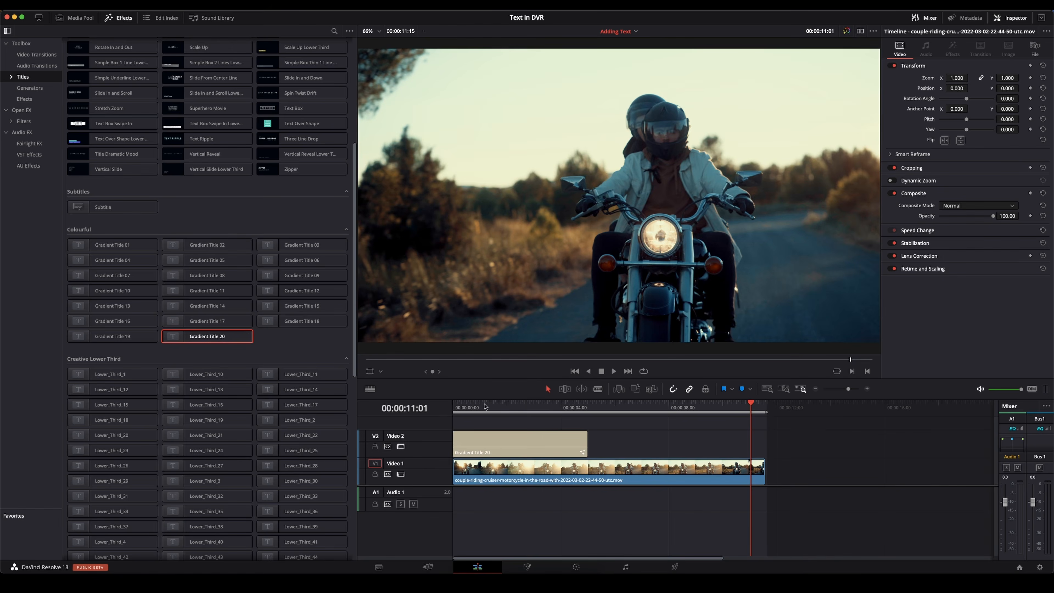
left_click(485, 406)
left_click(490, 439)
triple_click(948, 126)
type("MOTORCYCLE")
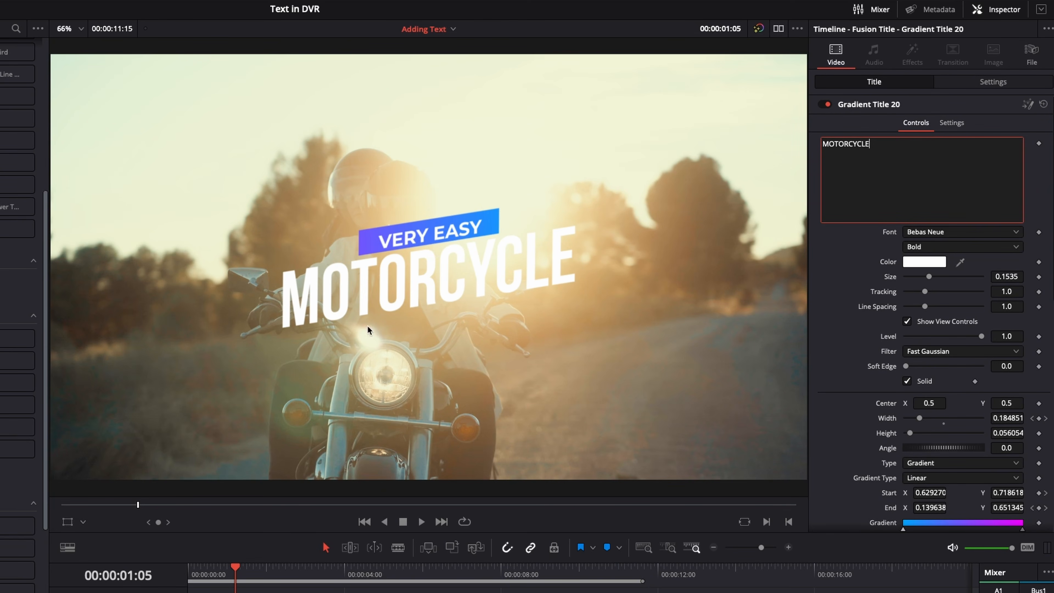
Change the second text of Gradient Title 20 to VERY COOL
scroll(843, 255, "down", 4)
scroll(842, 255, "down", 8)
triple_click(880, 275)
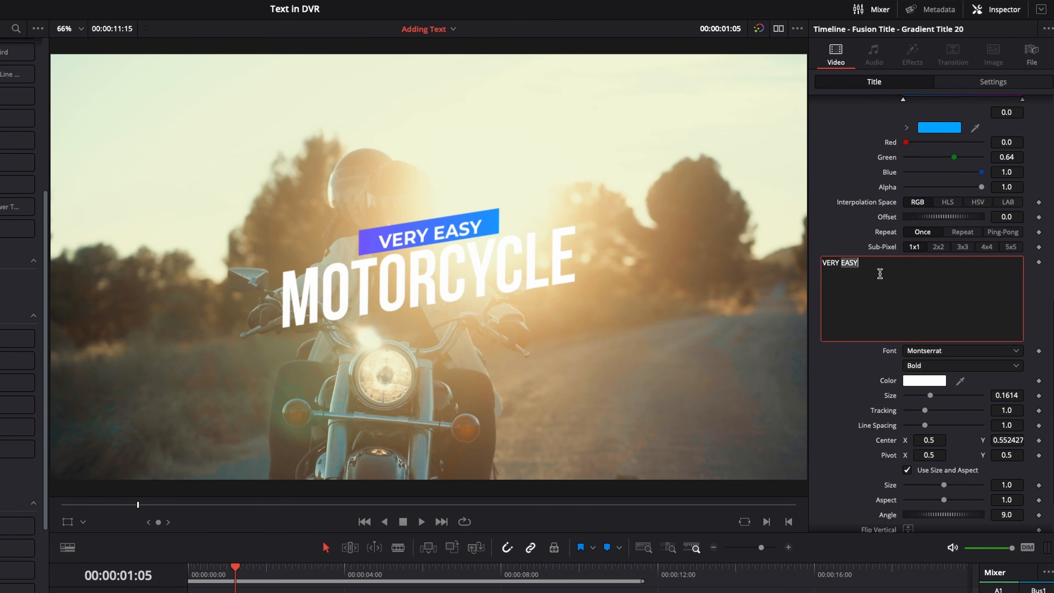
left_click(880, 275)
key("BackSpace")
key("BackSpace")
key("BackSpace")
key("BackSpace")
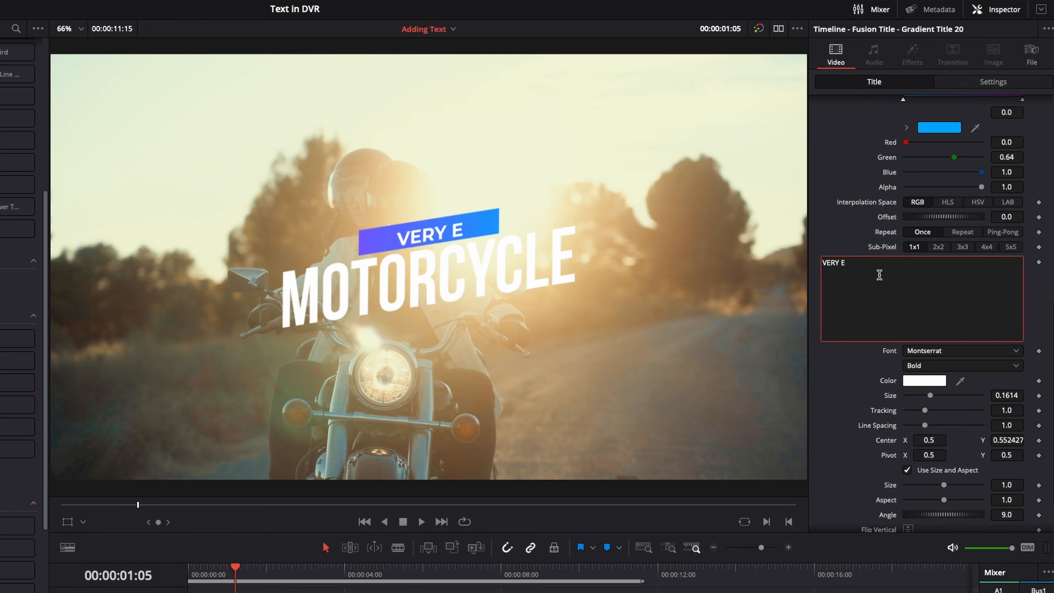
type("COOL")
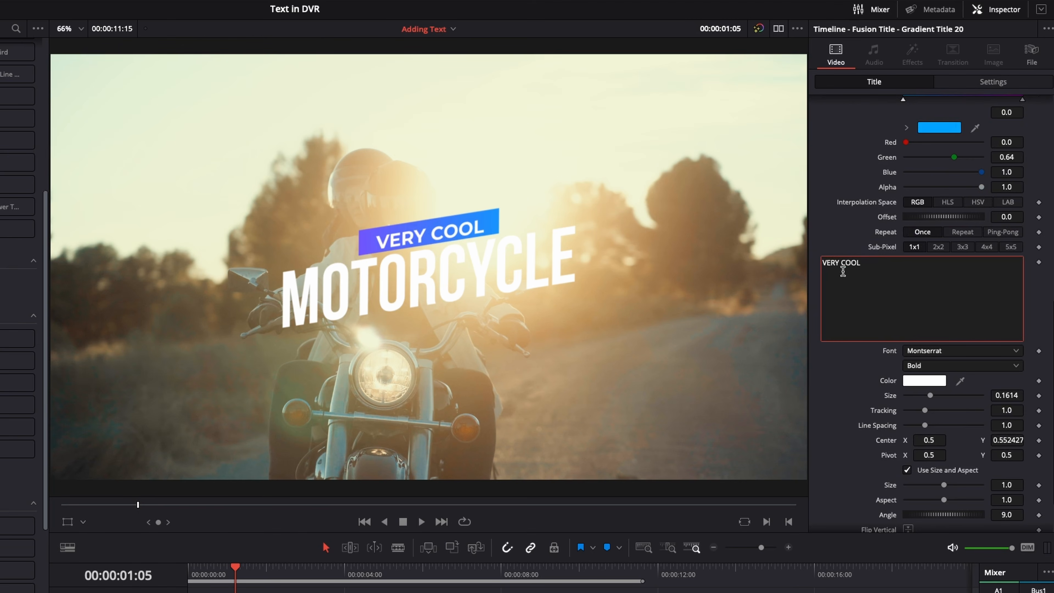
At 00:00:02:18, widen the gradient box behind VERY COOL to a width of 0.228
scroll(855, 137, "up", 7)
scroll(928, 153, "up", 4)
scroll(932, 419, "down", 3)
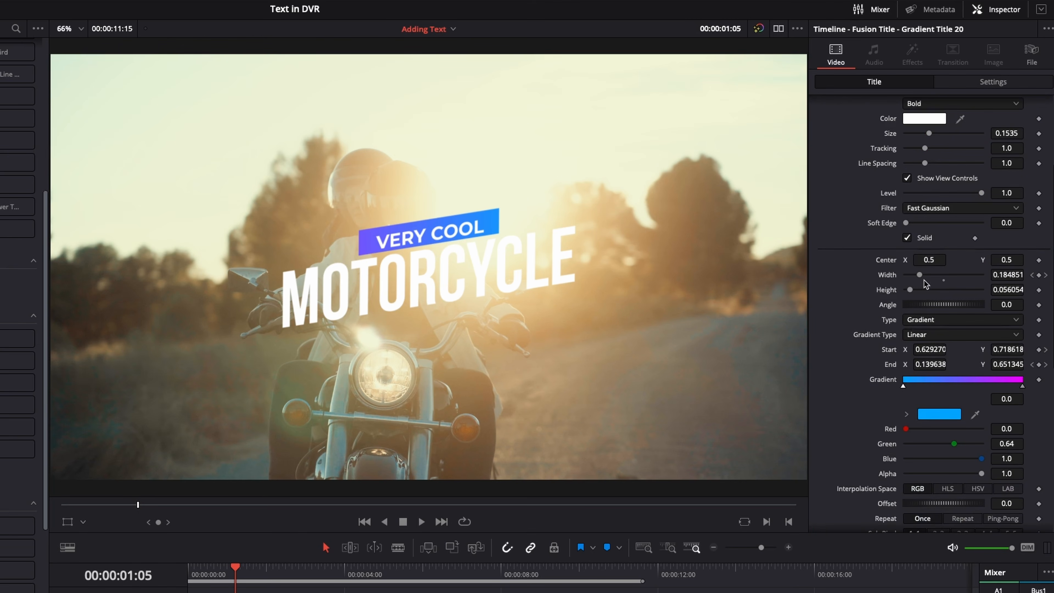
left_click_drag(235, 577, 296, 576)
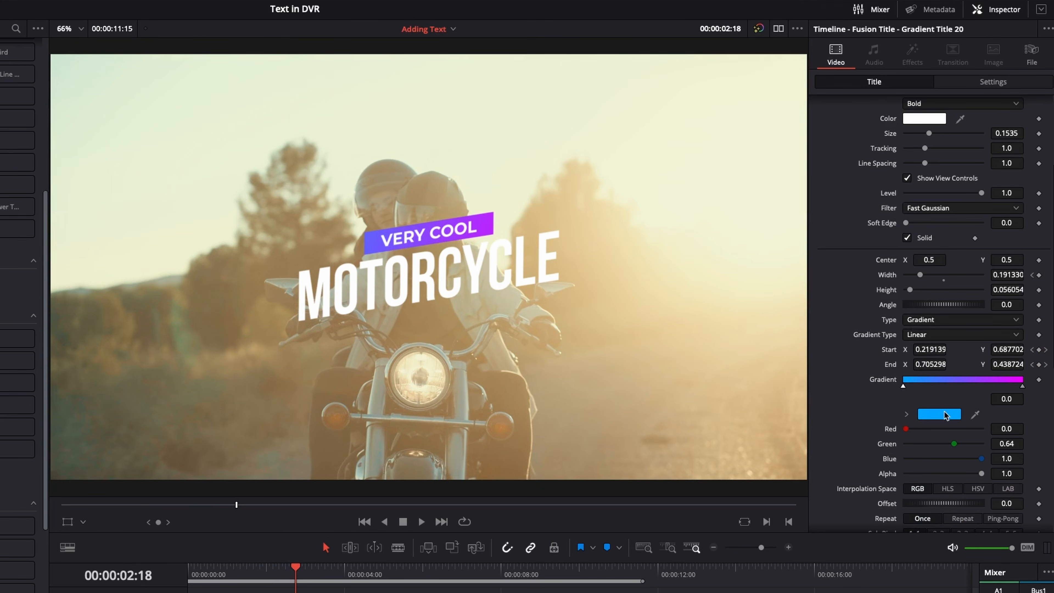
scroll(879, 366, "down", 3)
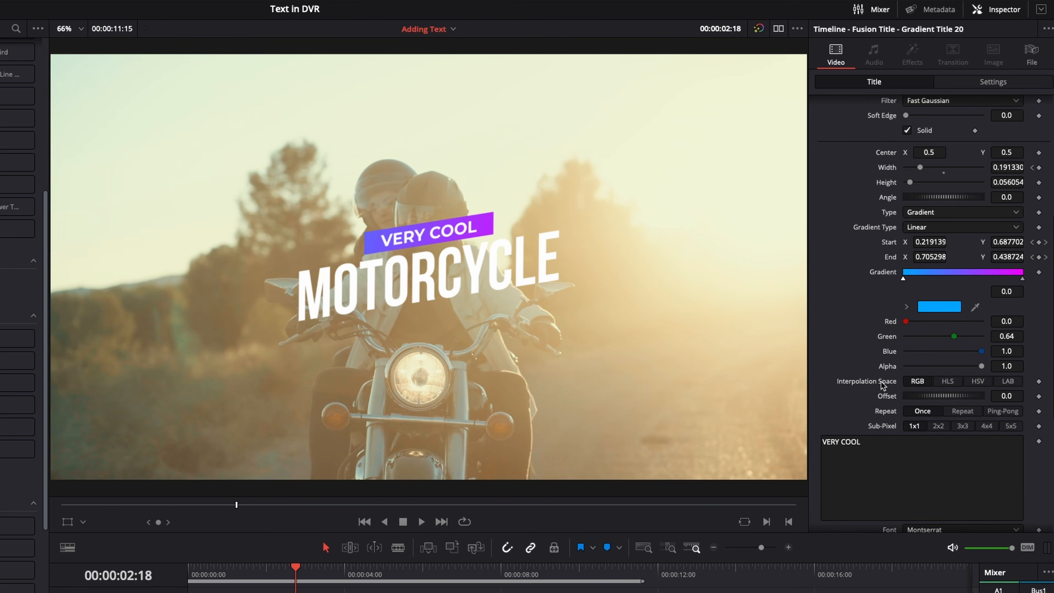
scroll(882, 384, "up", 2)
scroll(876, 312, "up", 2)
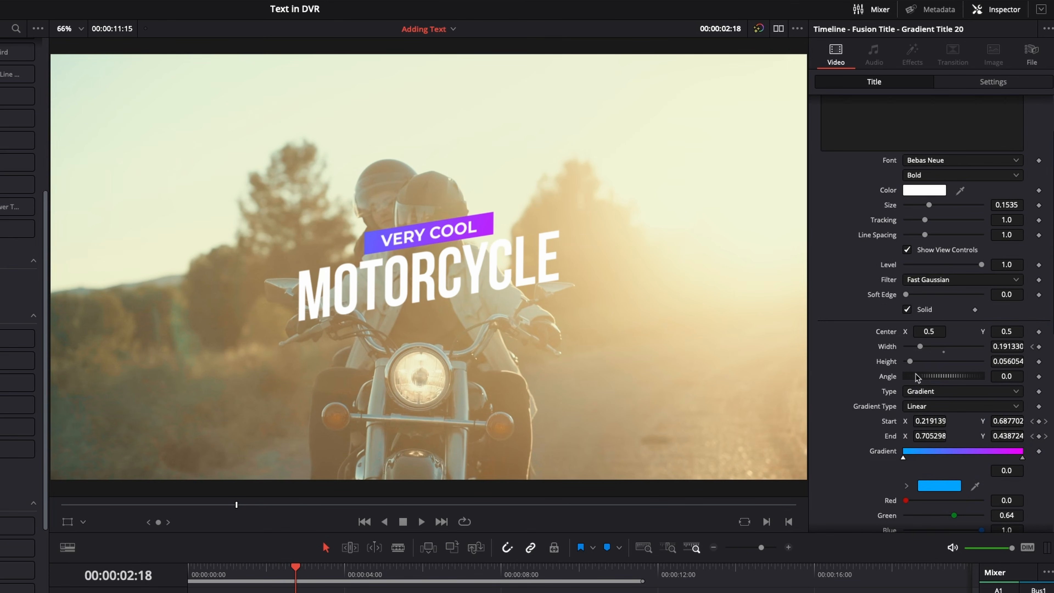
mouse_move(920, 347)
left_mouse_down()
mouse_move(954, 347)
mouse_move(910, 361)
mouse_move(943, 346)
mouse_move(924, 346)
left_mouse_up()
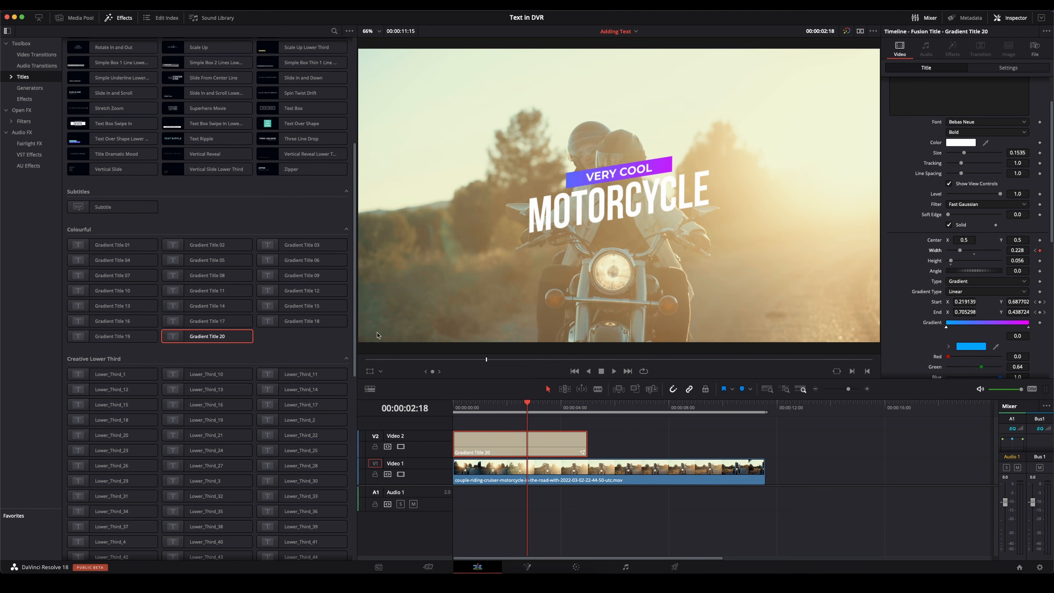
Play the title from its start and review the text, box and gradient settings of Gradient Title 20
key("Home")
key("space")
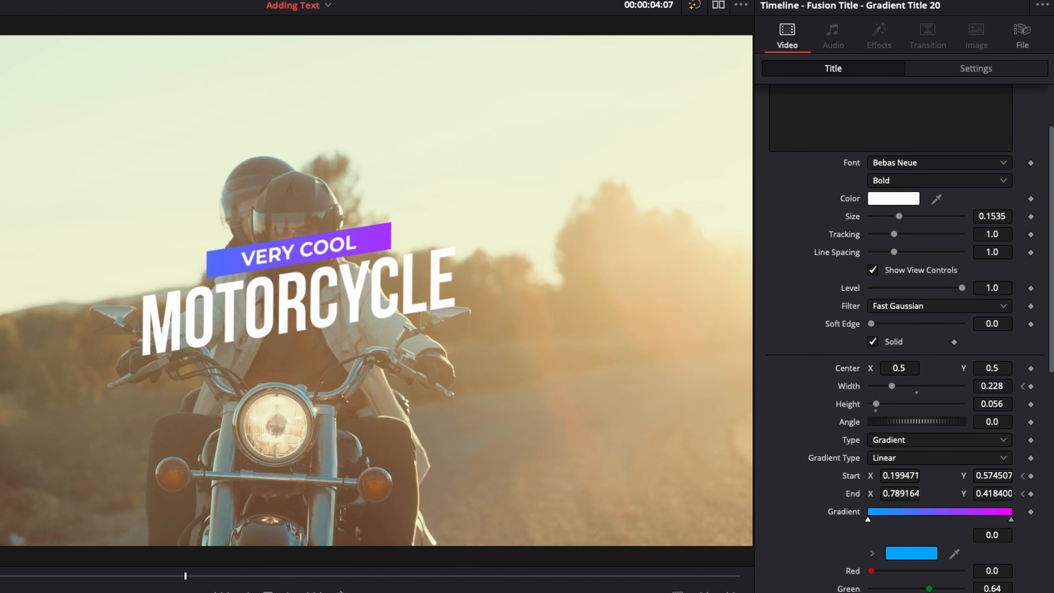
scroll(851, 274, "down", 7)
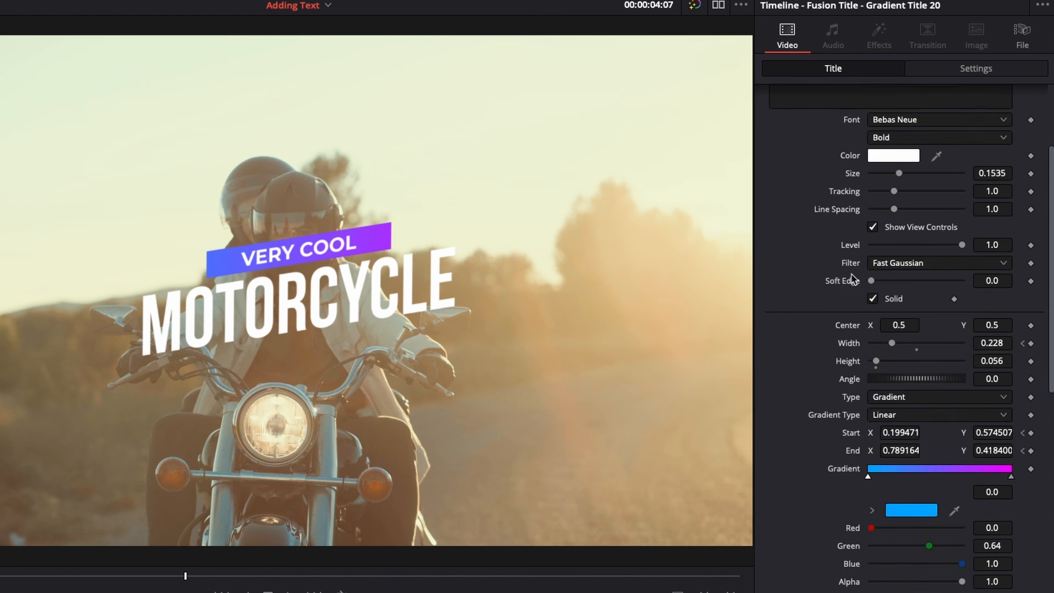
scroll(843, 307, "down", 4)
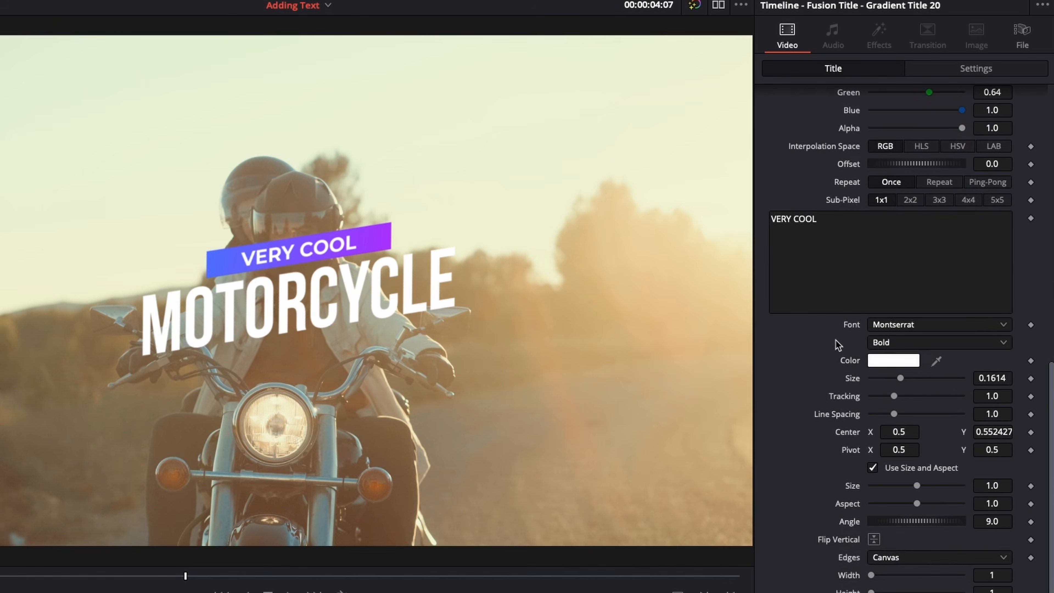
scroll(826, 407, "up", 7)
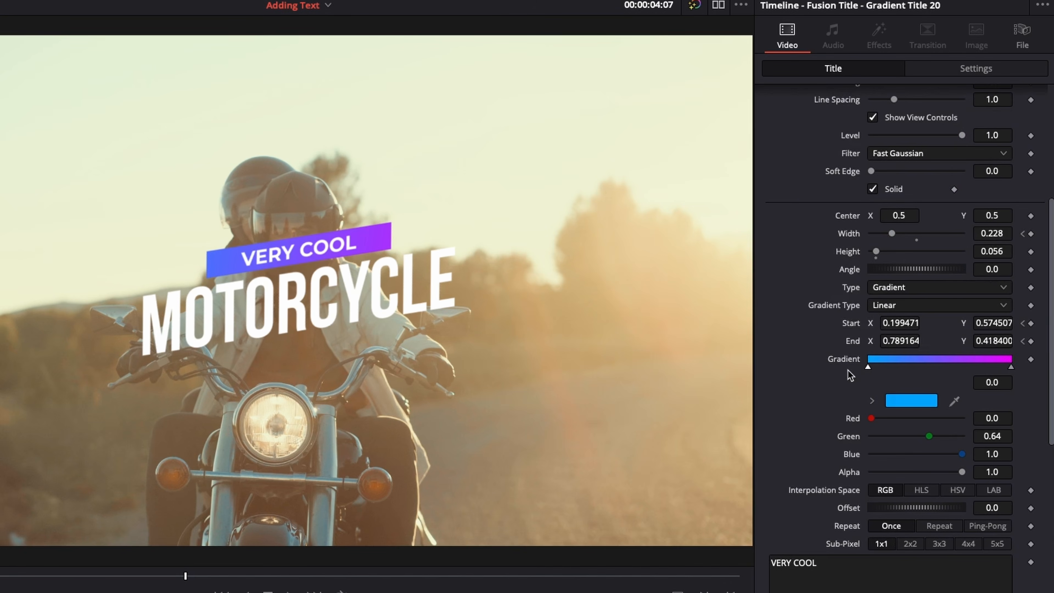